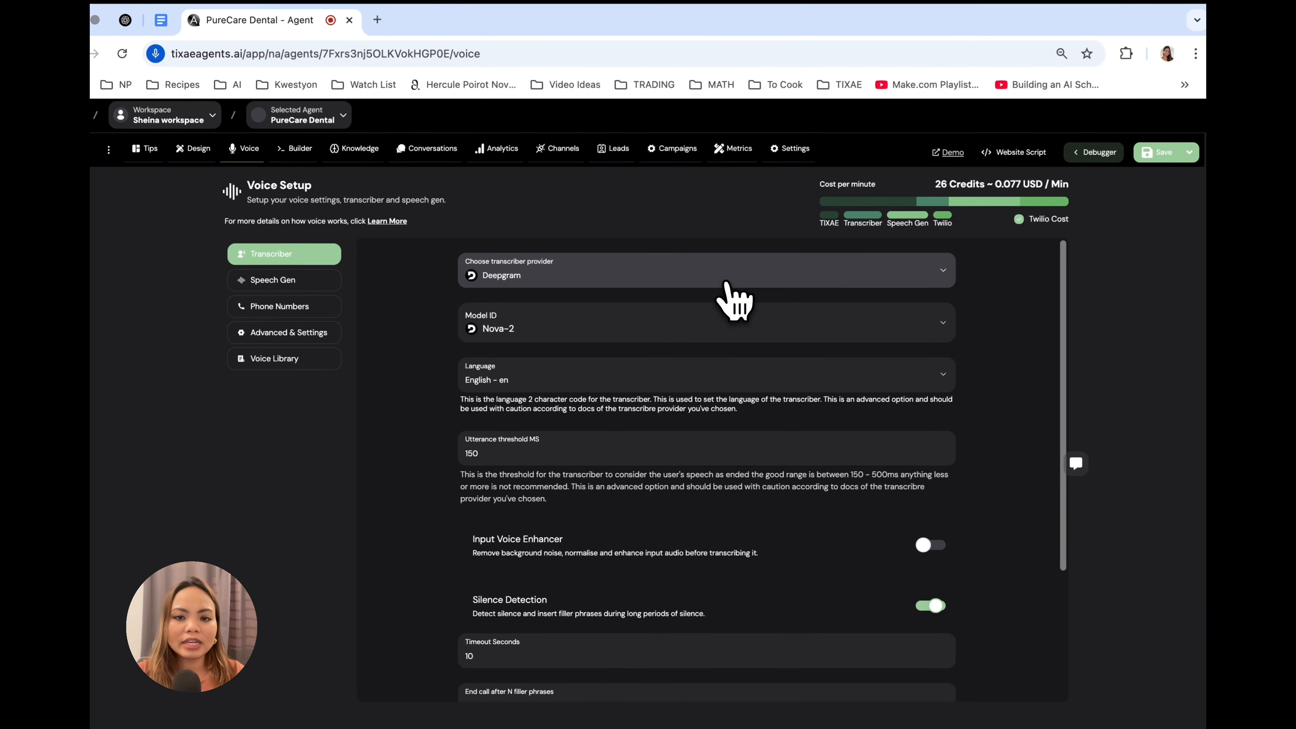
# Step: Review the available transcriber providers and Deepgram's models, keeping Deepgram as the transcriber provider
pyautogui.click(770, 271)
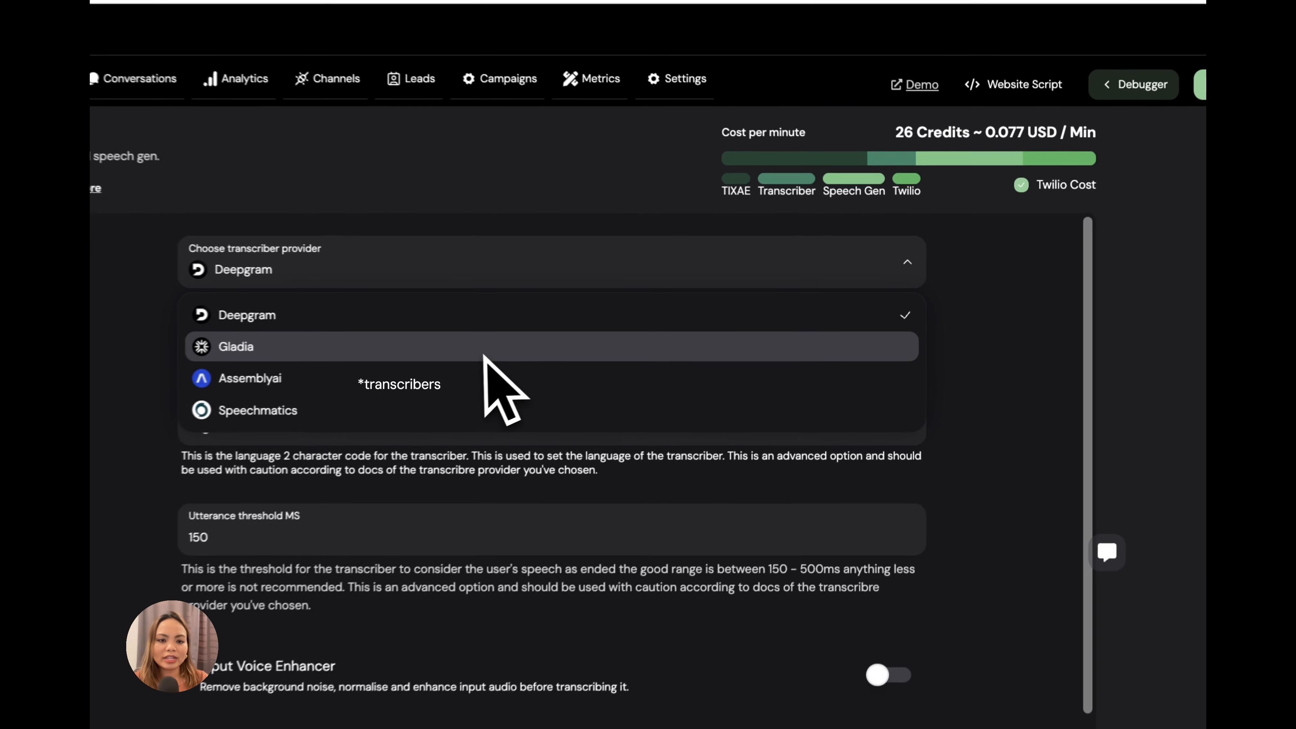
pyautogui.click(484, 325)
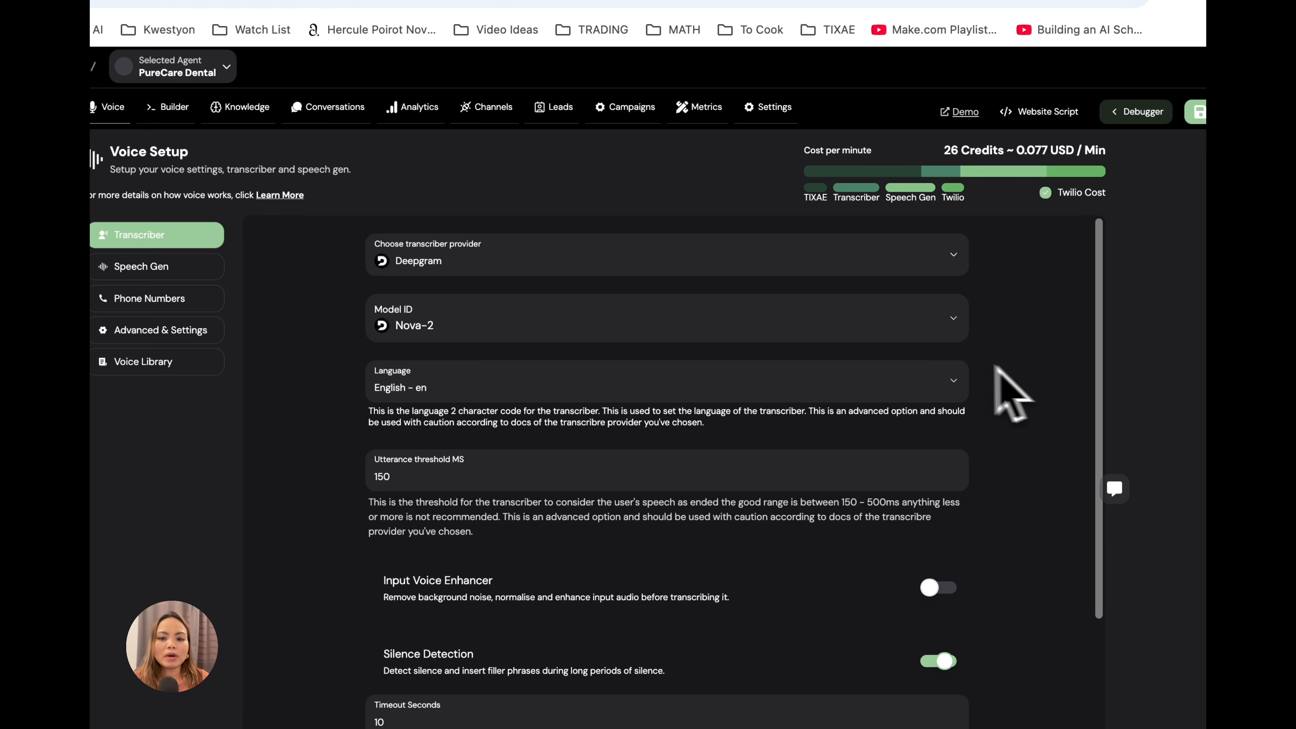
pyautogui.click(903, 337)
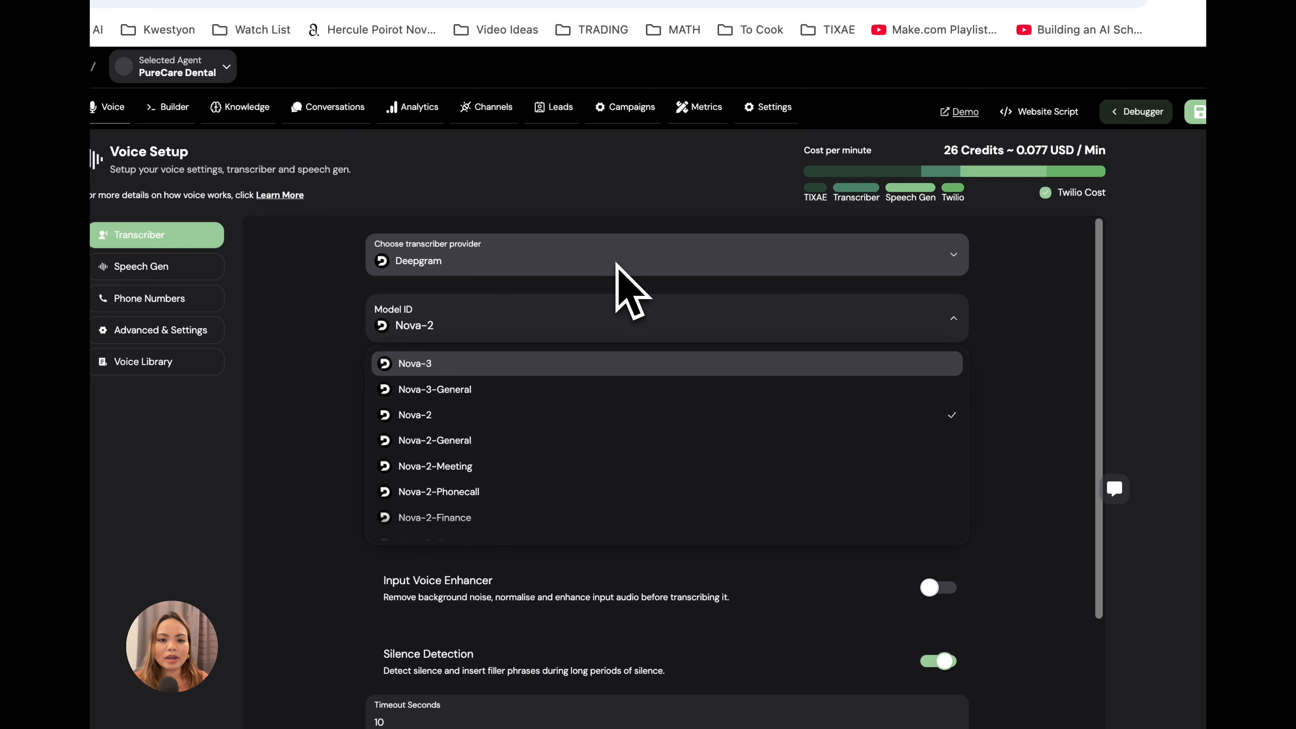
pyautogui.scroll(-10, 652, 462)
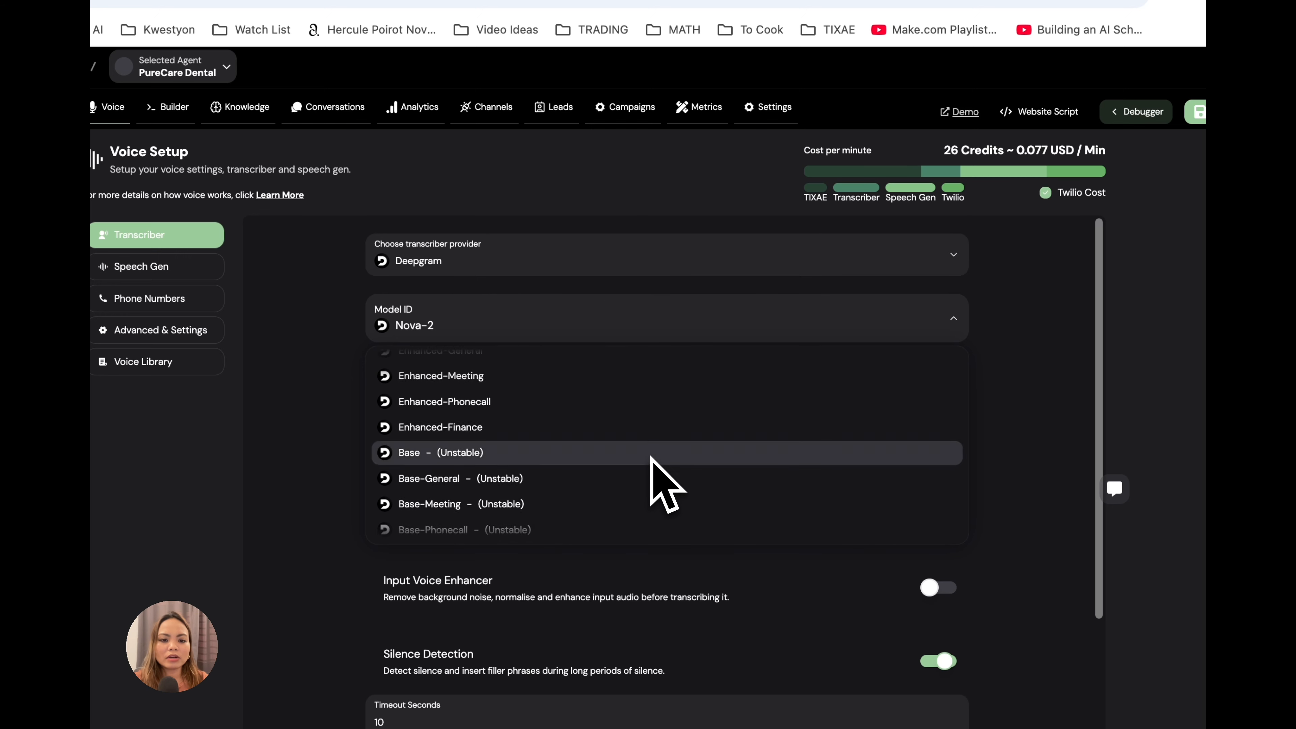
pyautogui.scroll(-2, 650, 456)
pyautogui.click(567, 265)
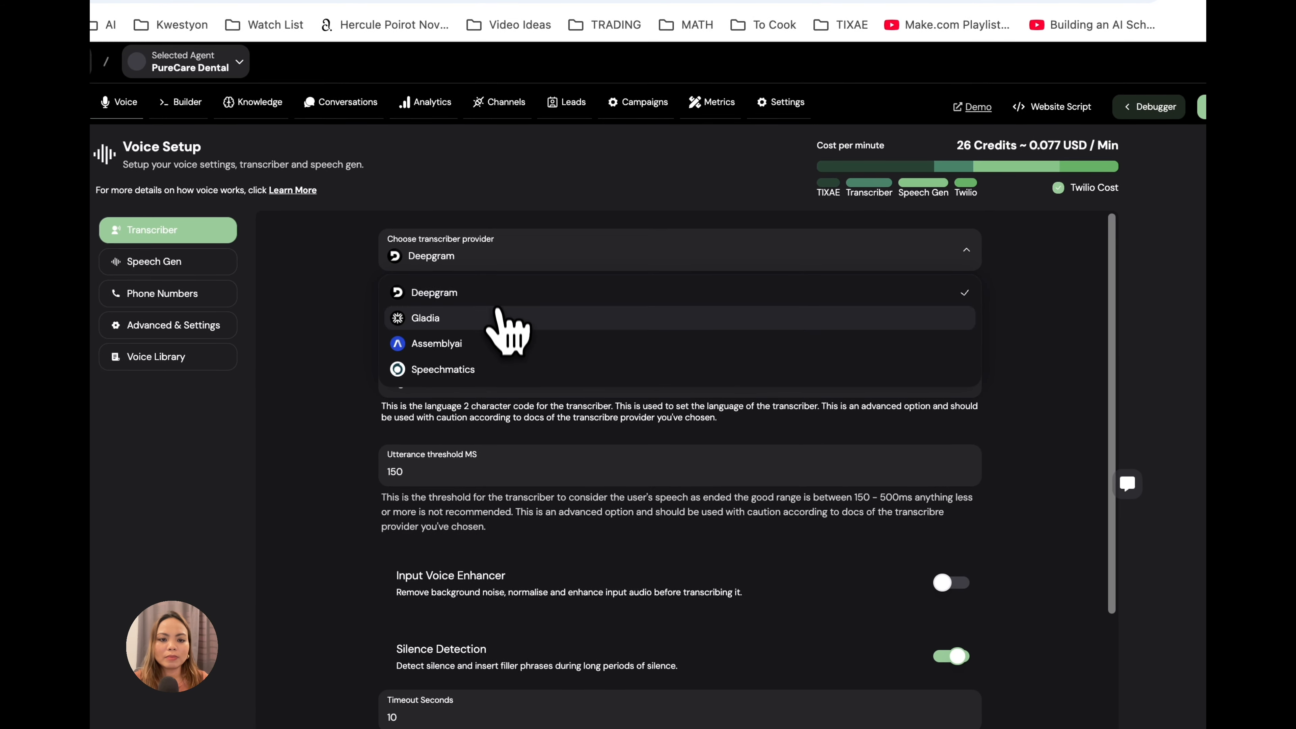
pyautogui.click(486, 303)
# Step: Browse the specialised Nova-2 variants in the transcriber model list and keep Nova-2 selected
pyautogui.click(528, 332)
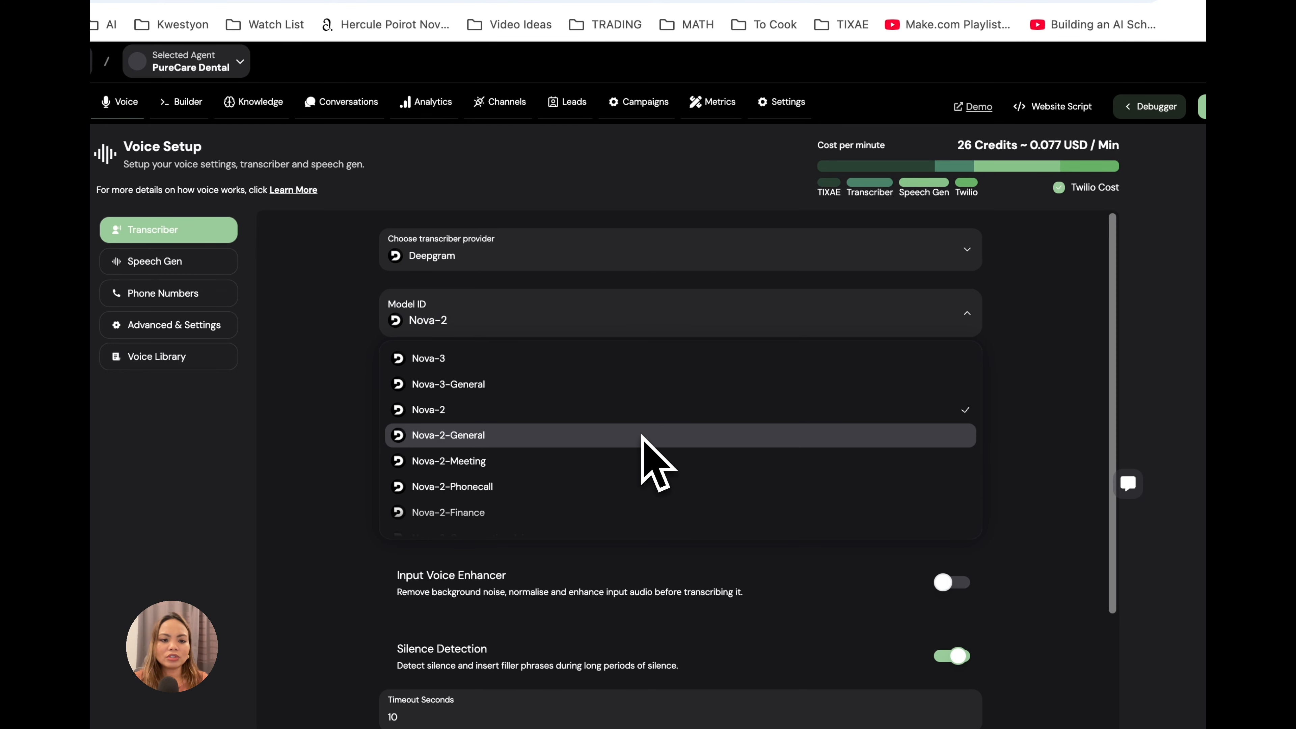
pyautogui.scroll(-2, 643, 436)
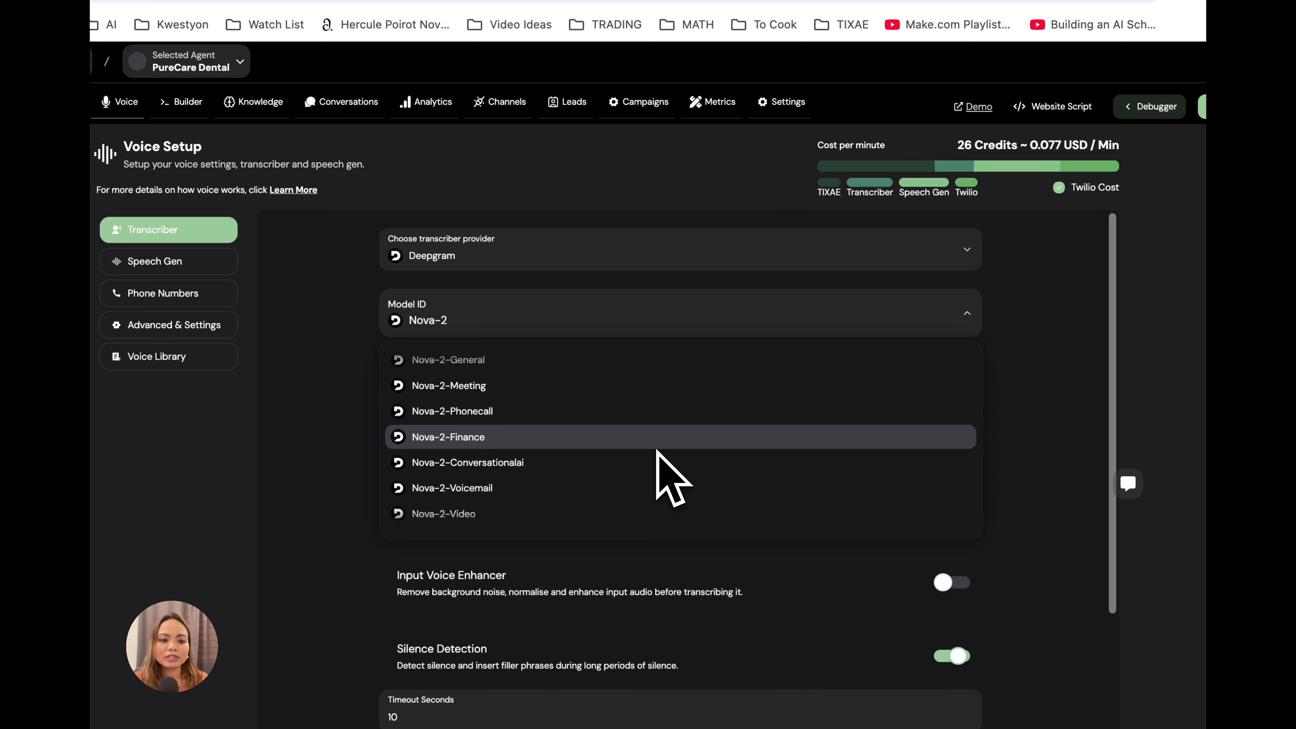
pyautogui.scroll(-5, 658, 454)
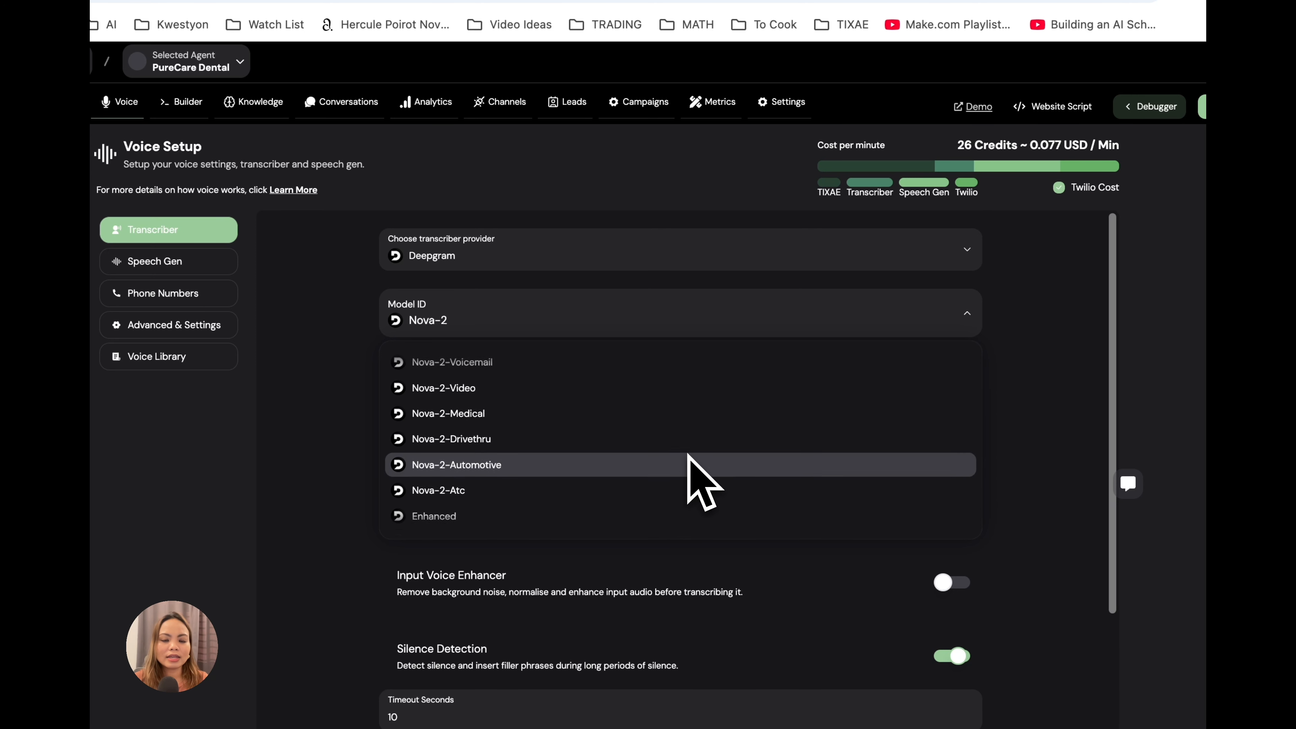
pyautogui.scroll(3, 688, 455)
pyautogui.scroll(3, 688, 454)
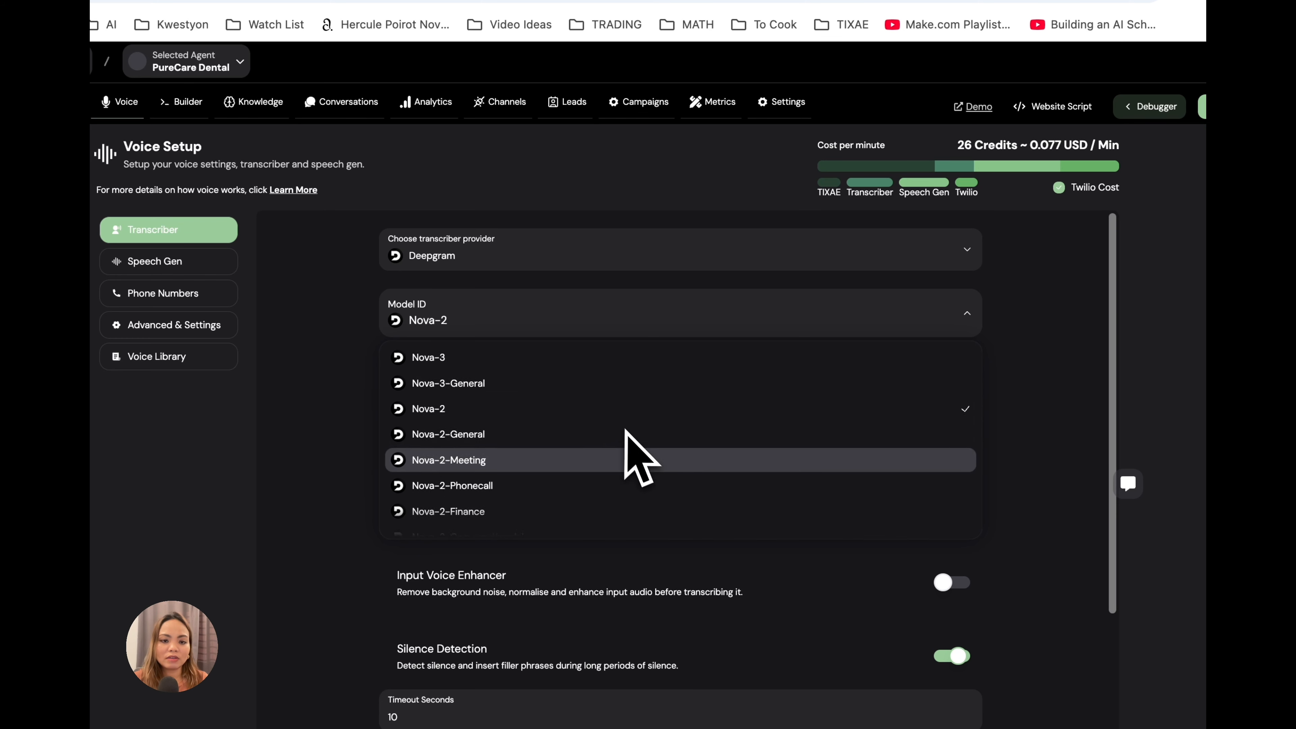
pyautogui.click(614, 411)
# Step: Examine Deepgram's transcriber models again, from Nova-3 through Enhanced, and close the list without changing the model
pyautogui.click(773, 327)
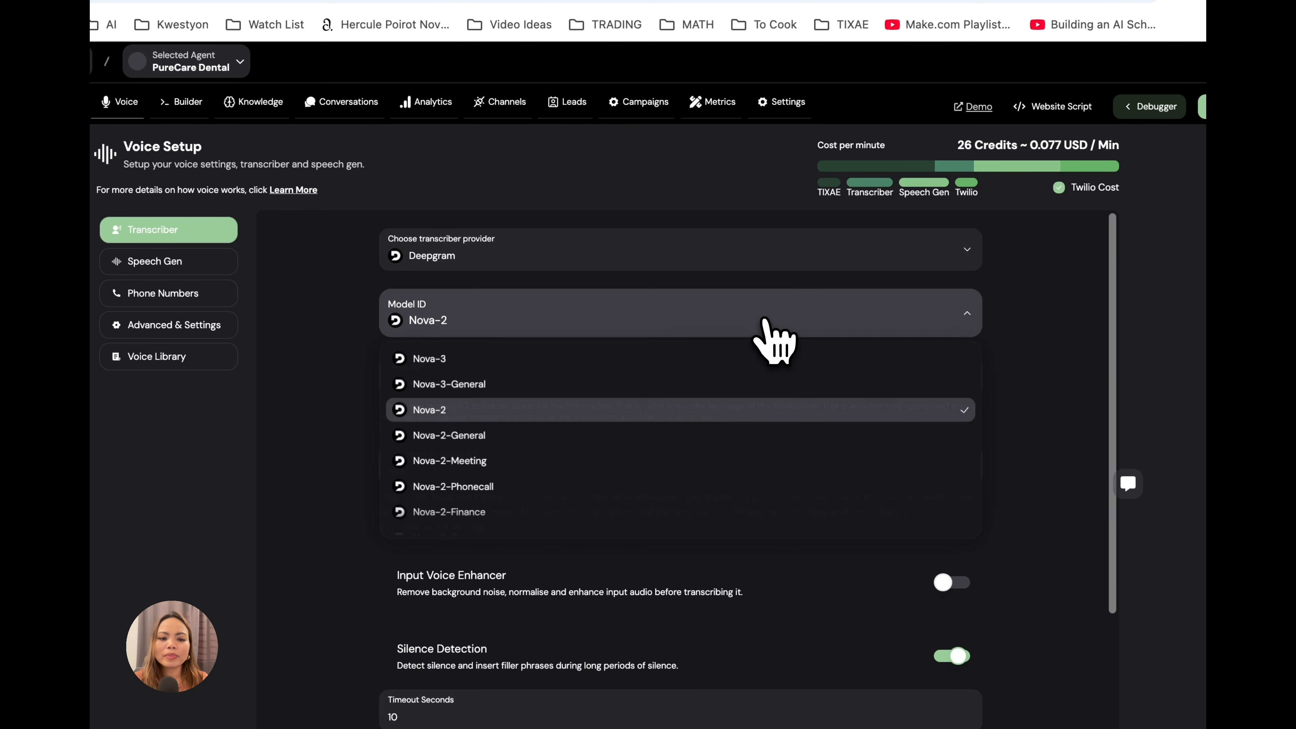
pyautogui.scroll(-1, 756, 453)
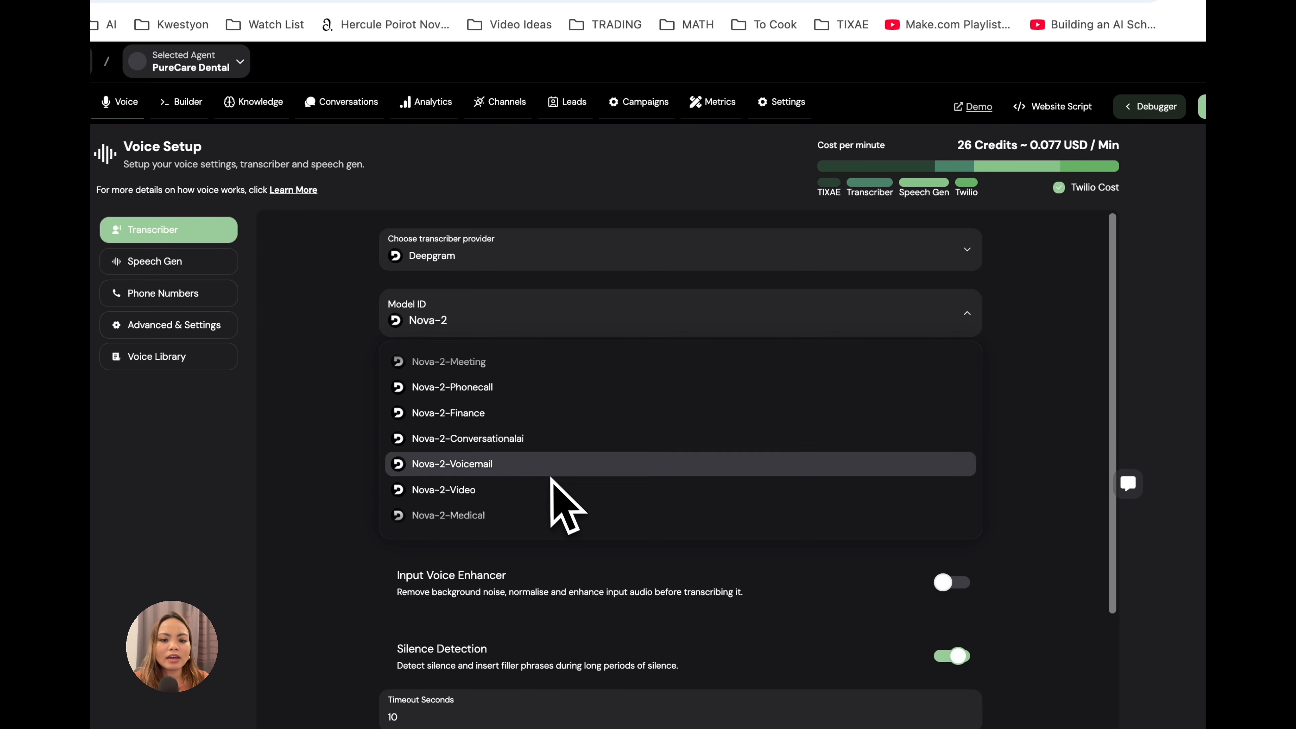
pyautogui.scroll(-1, 552, 473)
pyautogui.scroll(-6, 587, 493)
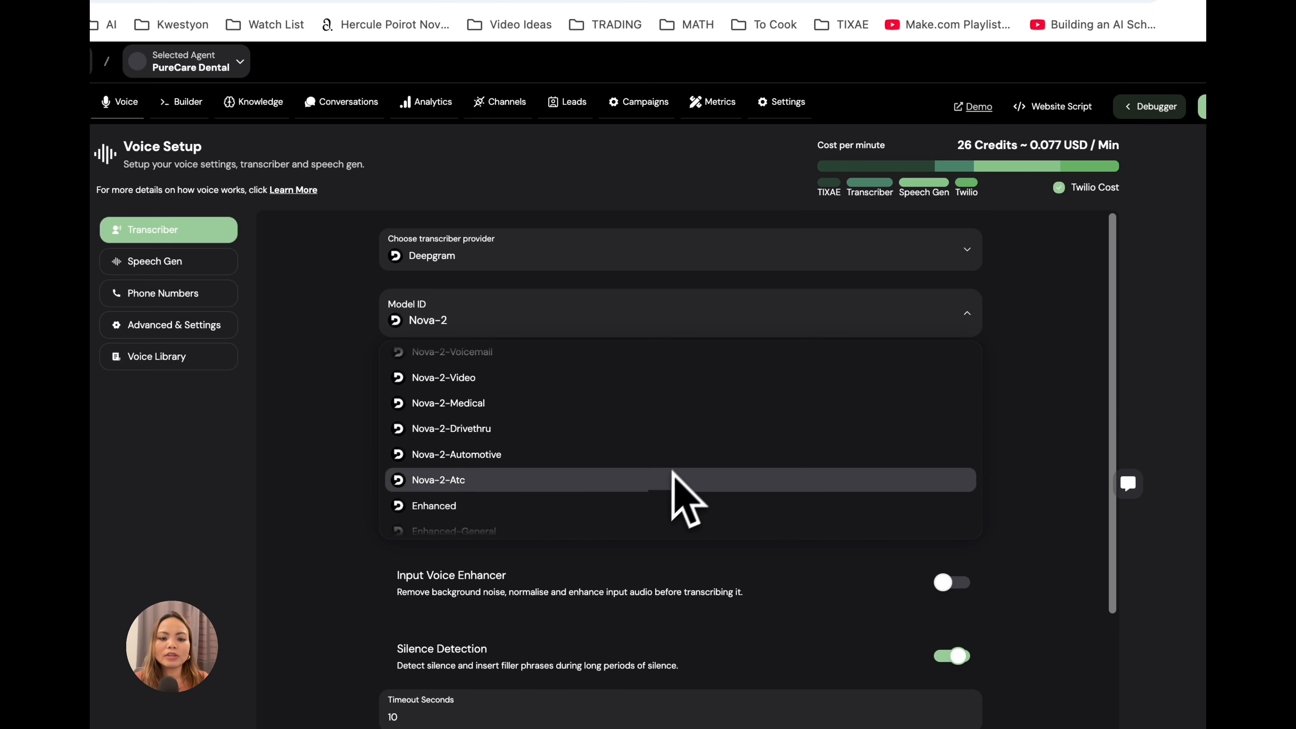
pyautogui.scroll(-1, 672, 480)
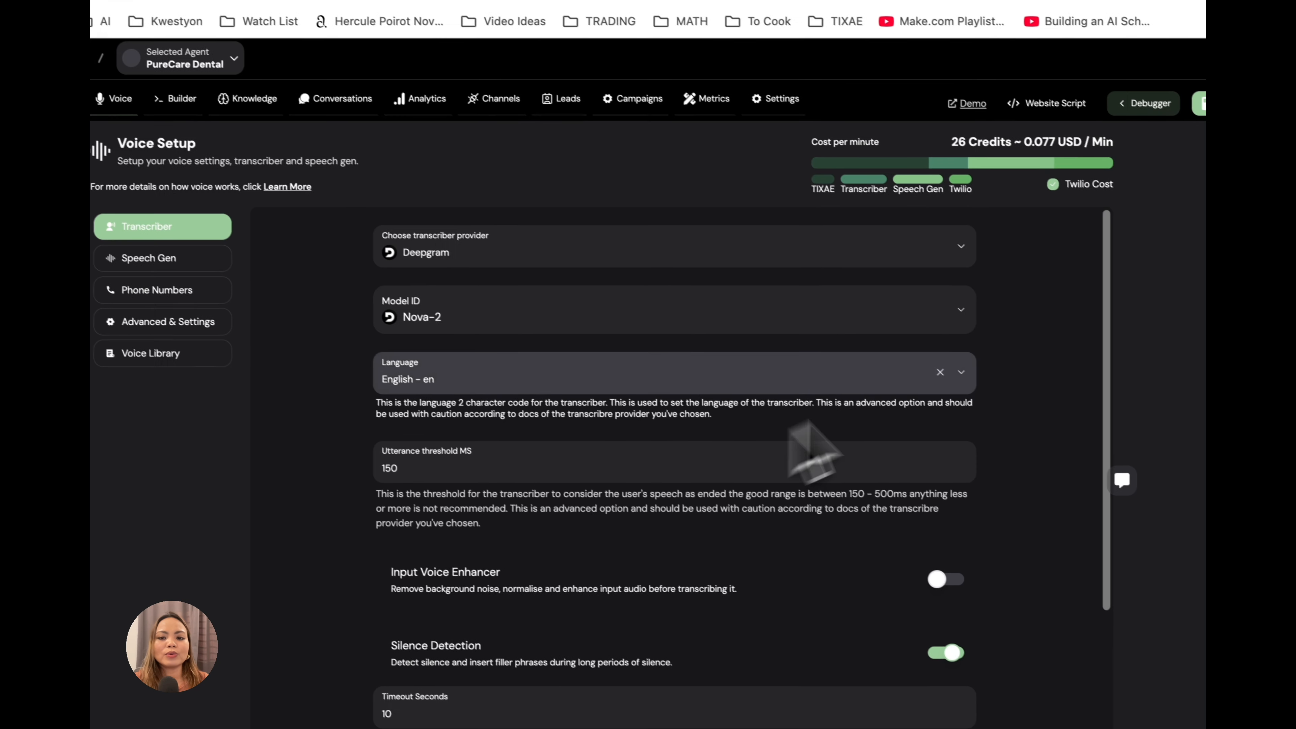
pyautogui.click(830, 323)
pyautogui.scroll(-8, 656, 469)
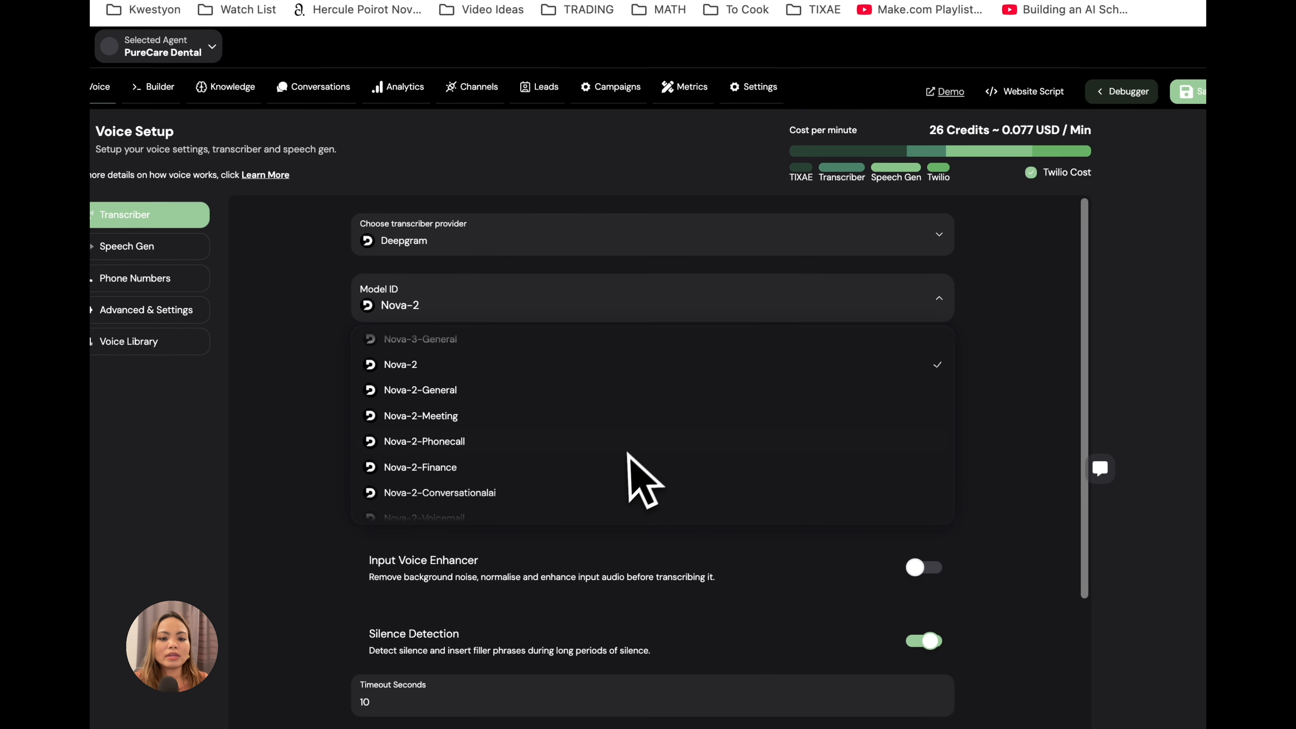
pyautogui.click(1004, 403)
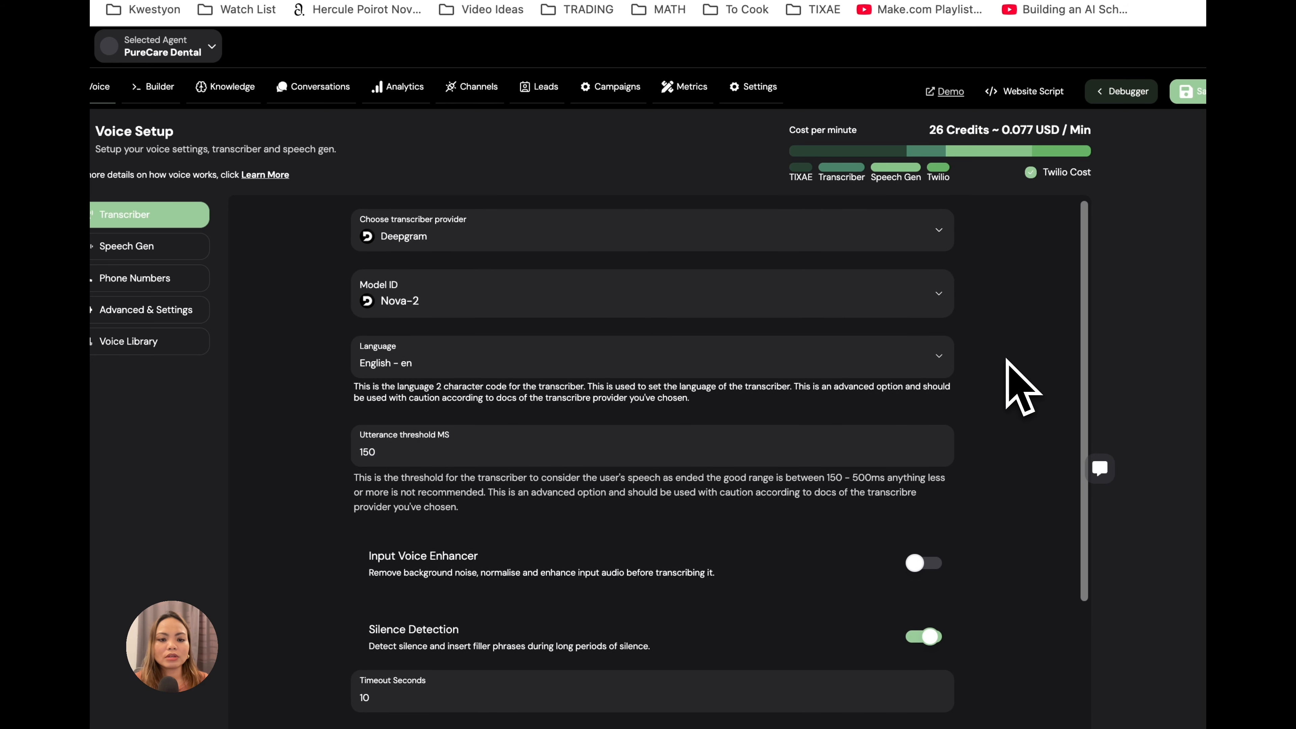
# Step: Review the utterance threshold's recommended range, the input voice enhancer and the silence detection settings
pyautogui.scroll(-1, 970, 378)
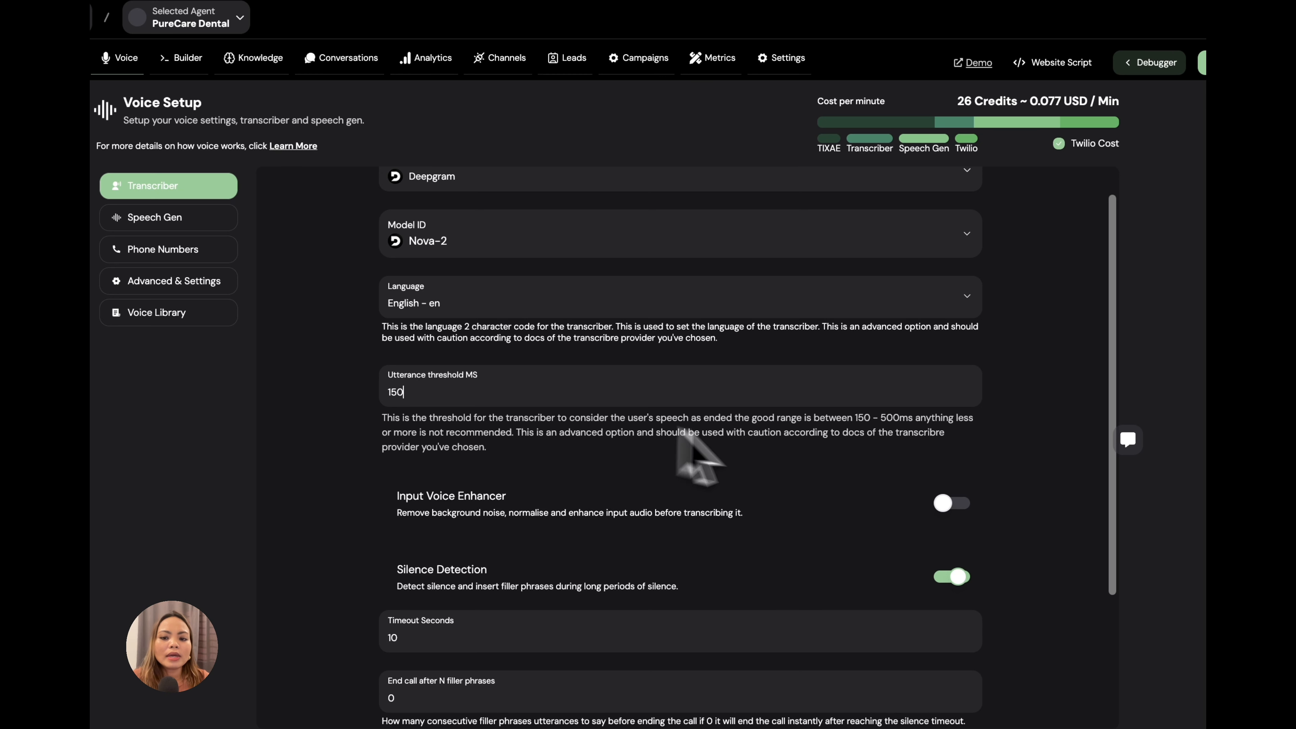
pyautogui.moveTo(856, 423); pyautogui.dragTo(909, 423)
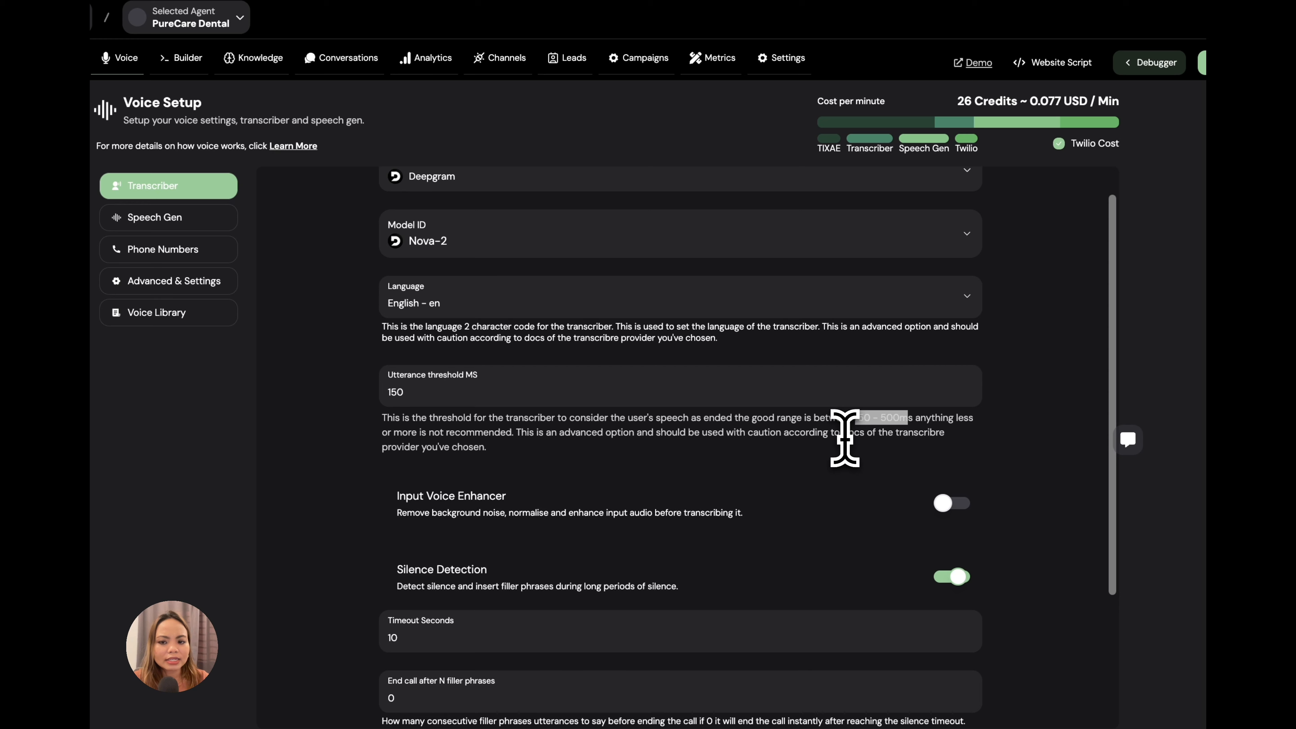
pyautogui.scroll(-1, 844, 438)
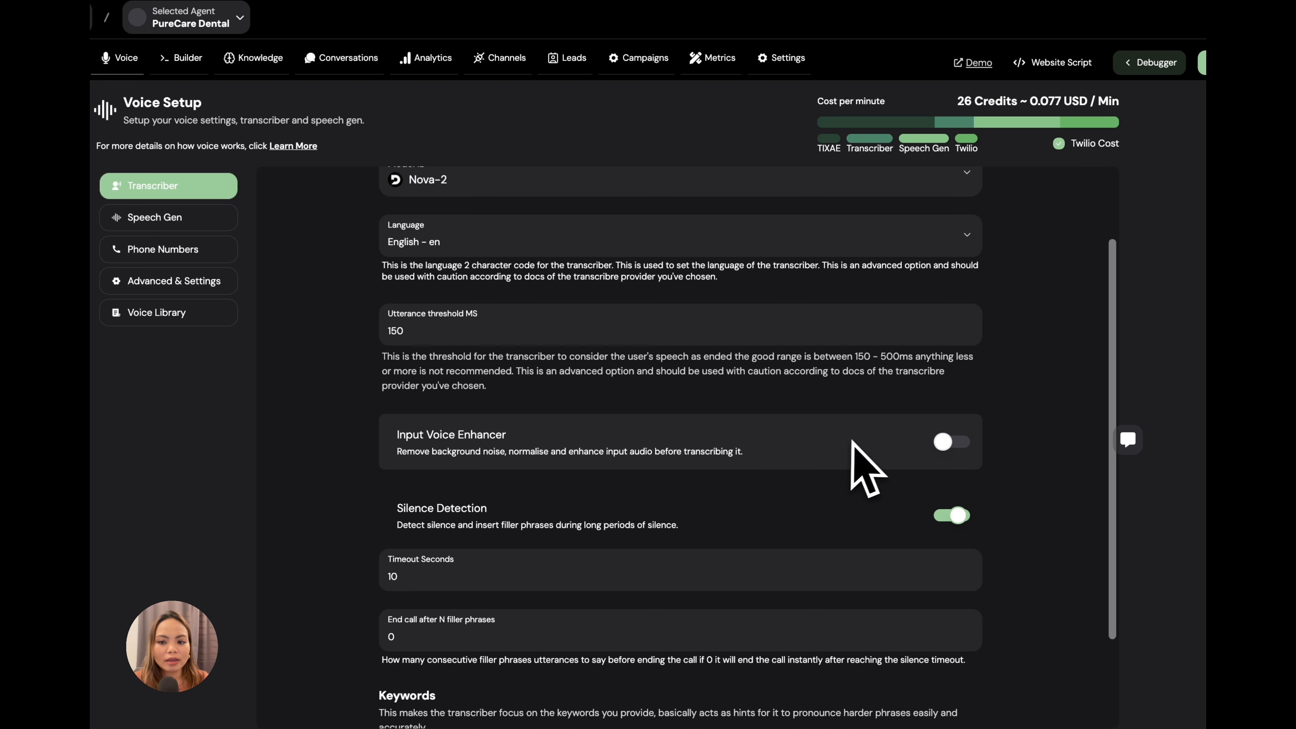
pyautogui.scroll(-1, 855, 441)
pyautogui.scroll(-3, 856, 440)
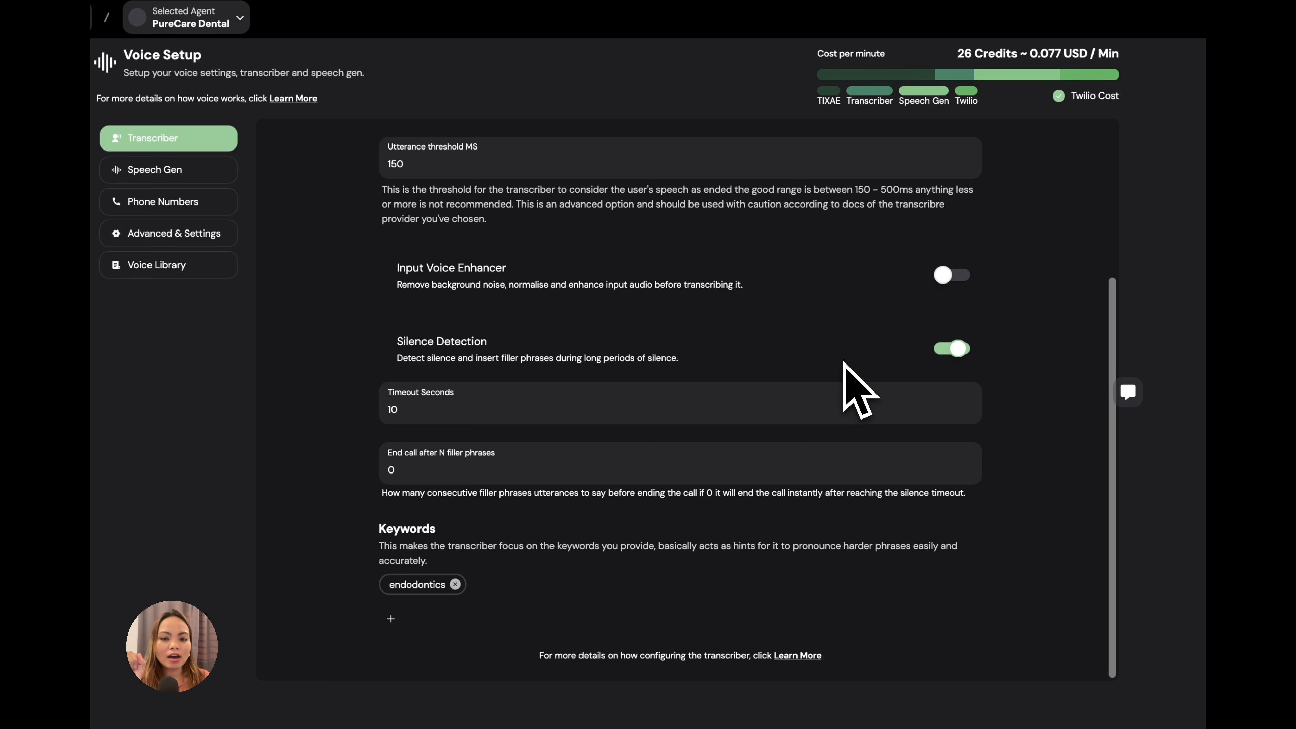
# Step: Set the silence detection to end the call after 1 filler phrase
pyautogui.scroll(-1, 841, 409)
pyautogui.click(553, 467)
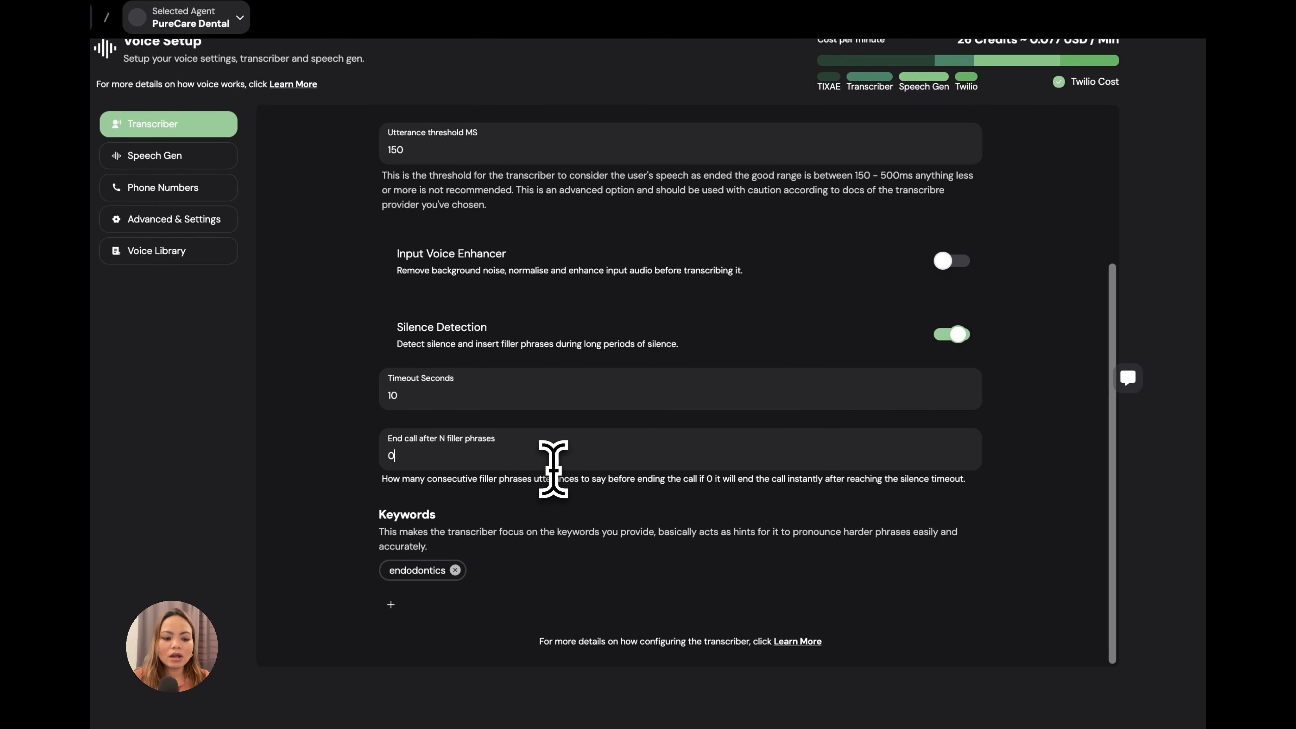
pyautogui.press('BackSpace')
pyautogui.write('1')
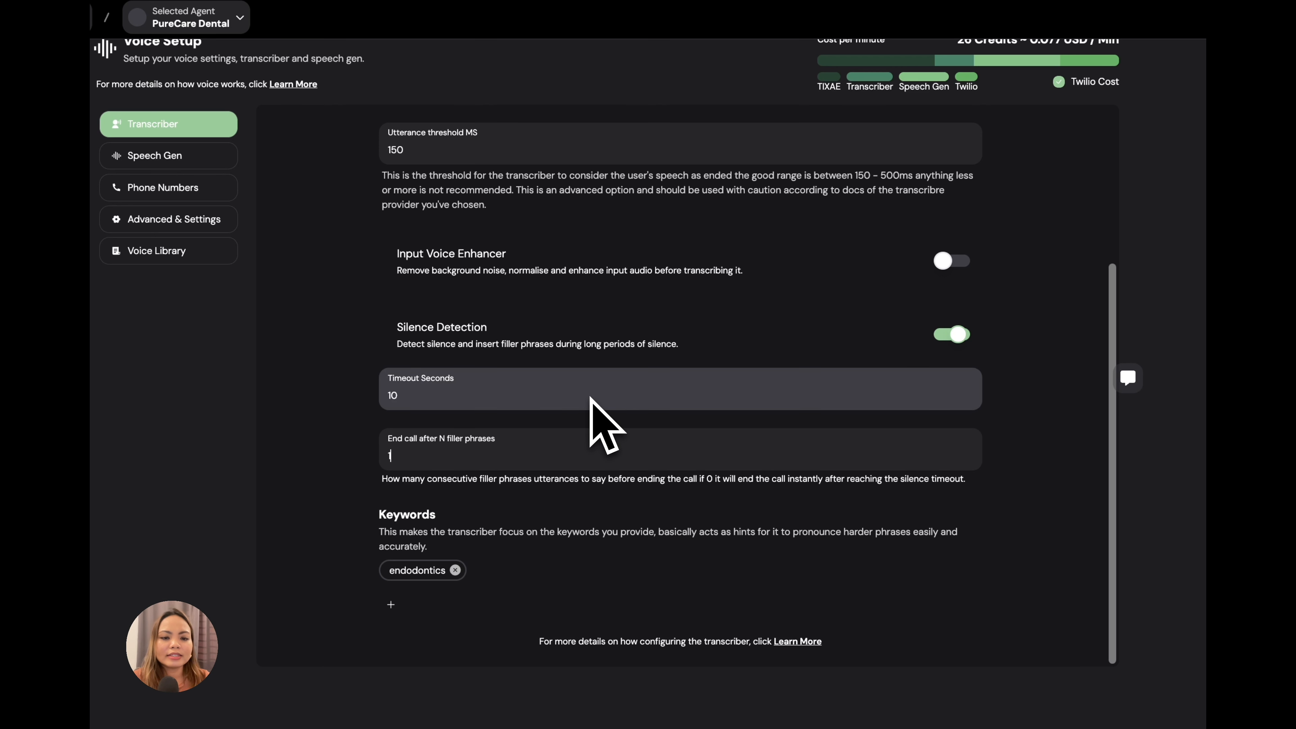
pyautogui.scroll(-1, 590, 397)
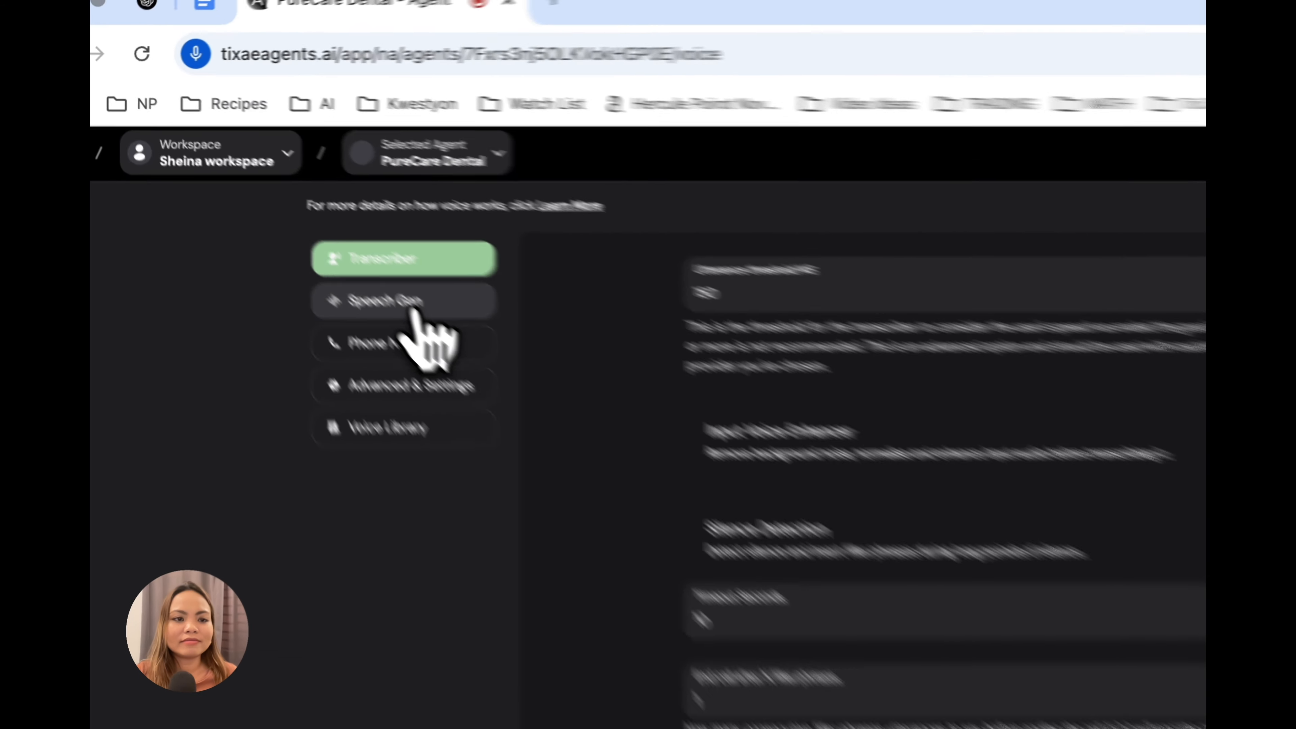
# Step: Open the agent's speech generation settings and review the speech providers, keeping Cartesia selected
pyautogui.click(230, 137)
pyautogui.click(592, 288)
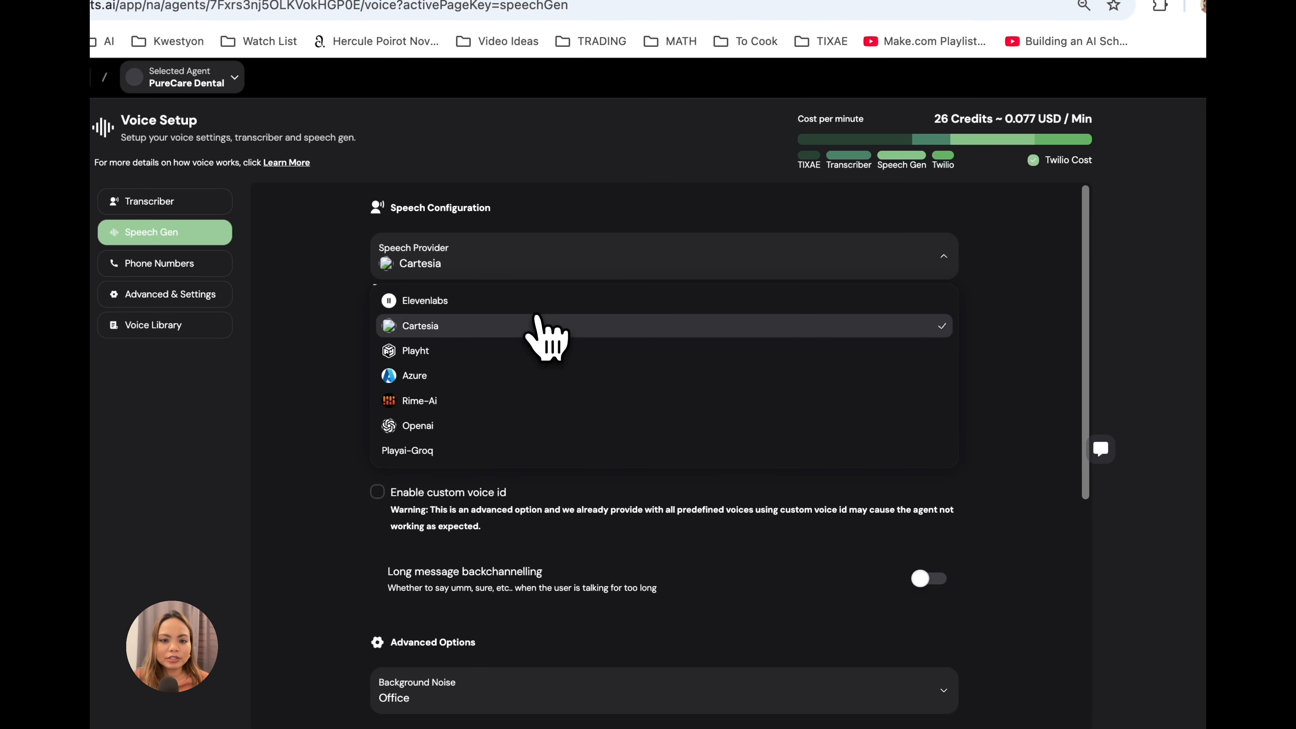
pyautogui.click(540, 329)
pyautogui.click(610, 352)
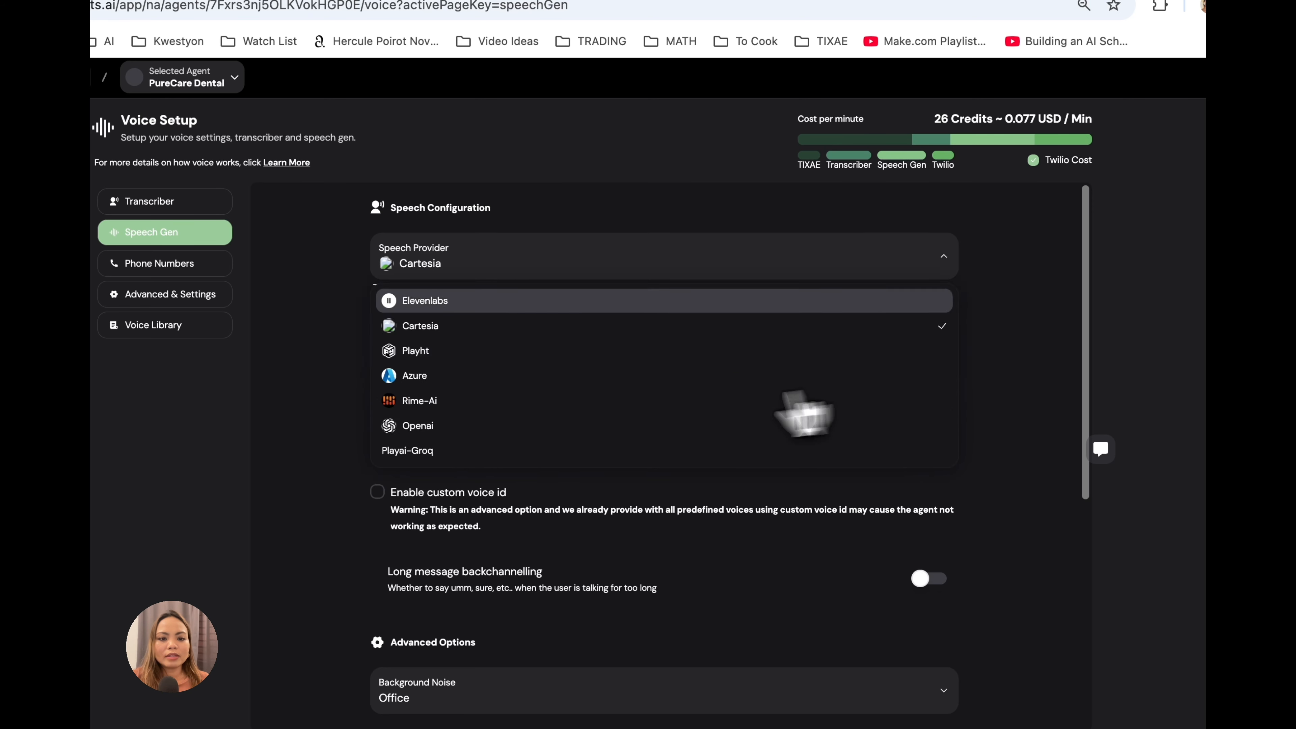
# Step: Switch the speech provider to Elevenlabs to view its speech models, and return to Cartesia
pyautogui.click(561, 300)
pyautogui.click(551, 342)
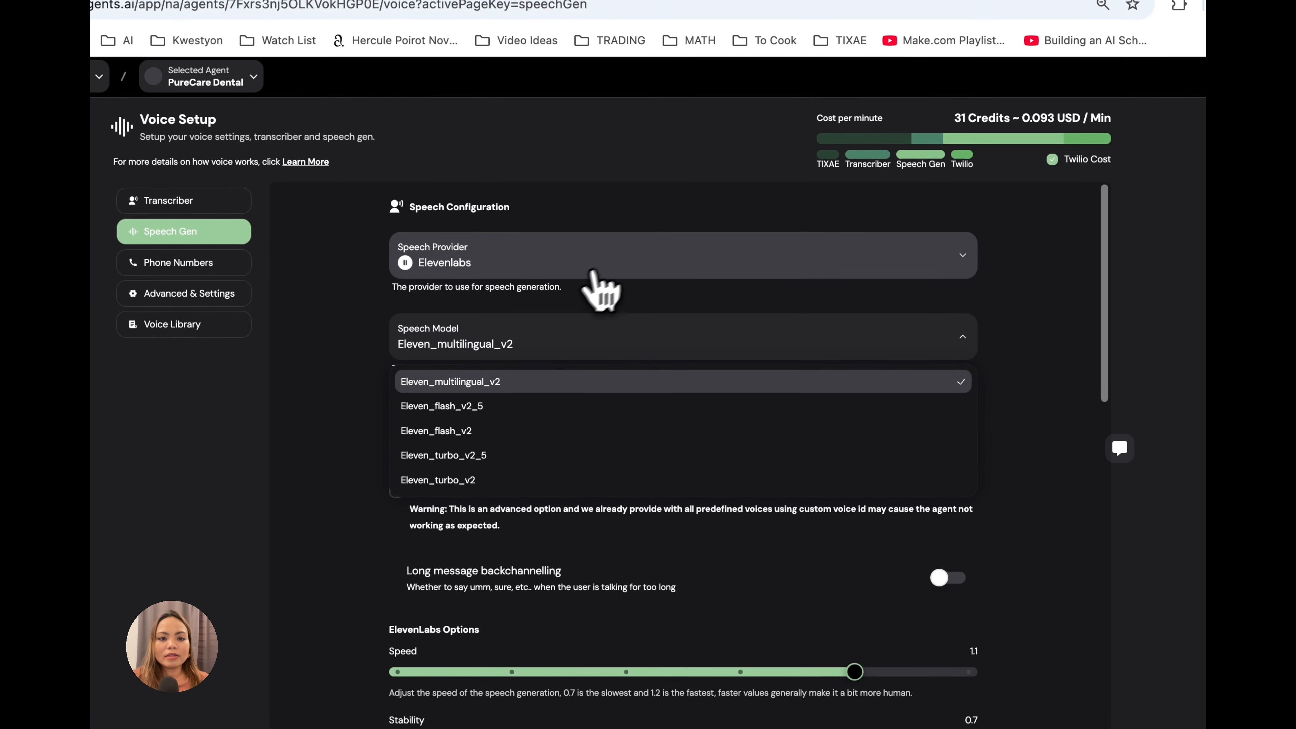
pyautogui.click(602, 263)
pyautogui.click(664, 324)
# Step: Filter the Cartesia voices by feminine gender and fr language, and preview and select French Narrator Lady
pyautogui.scroll(-3, 664, 358)
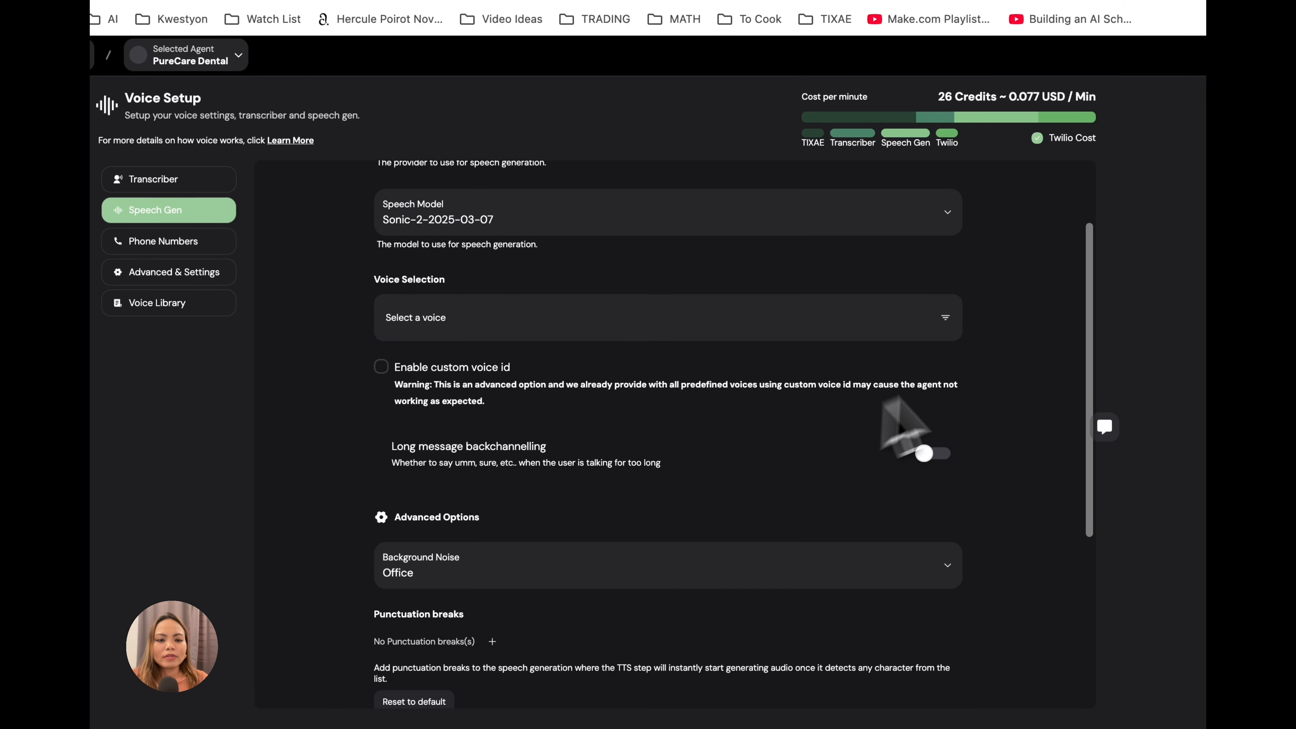
pyautogui.click(852, 326)
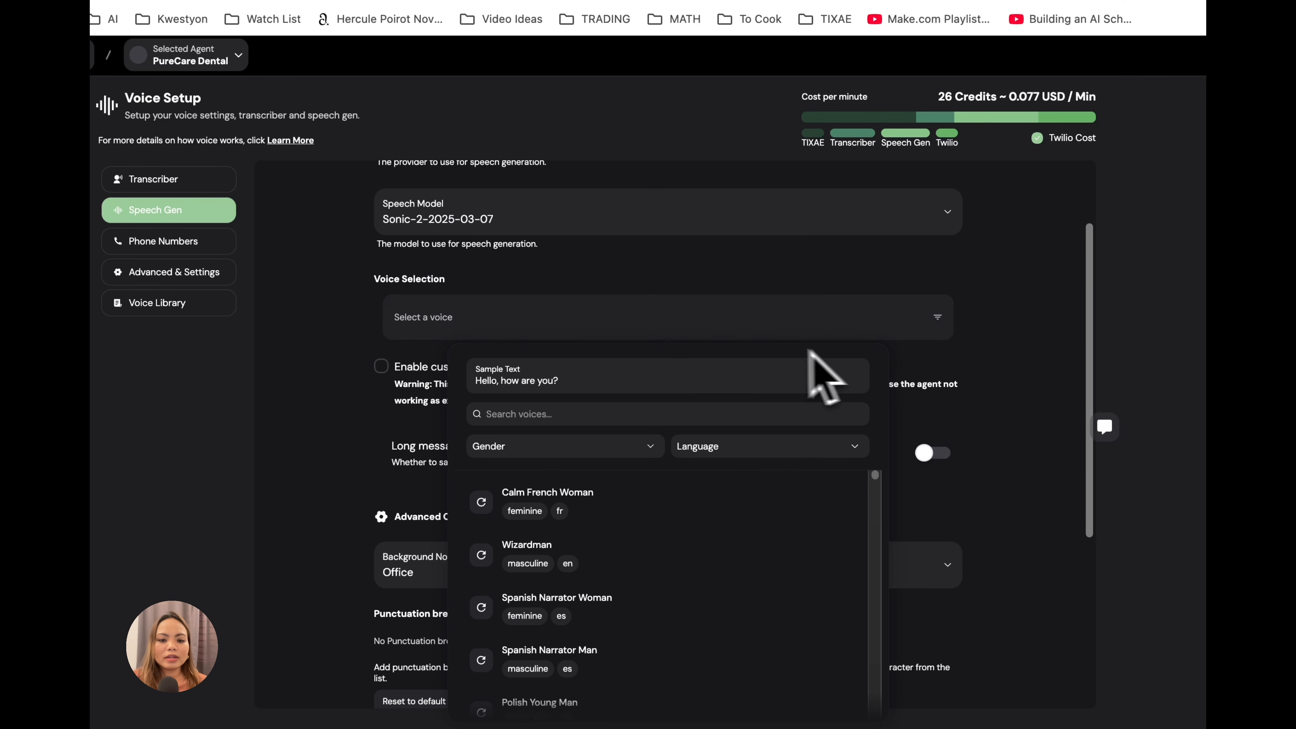
pyautogui.click(616, 452)
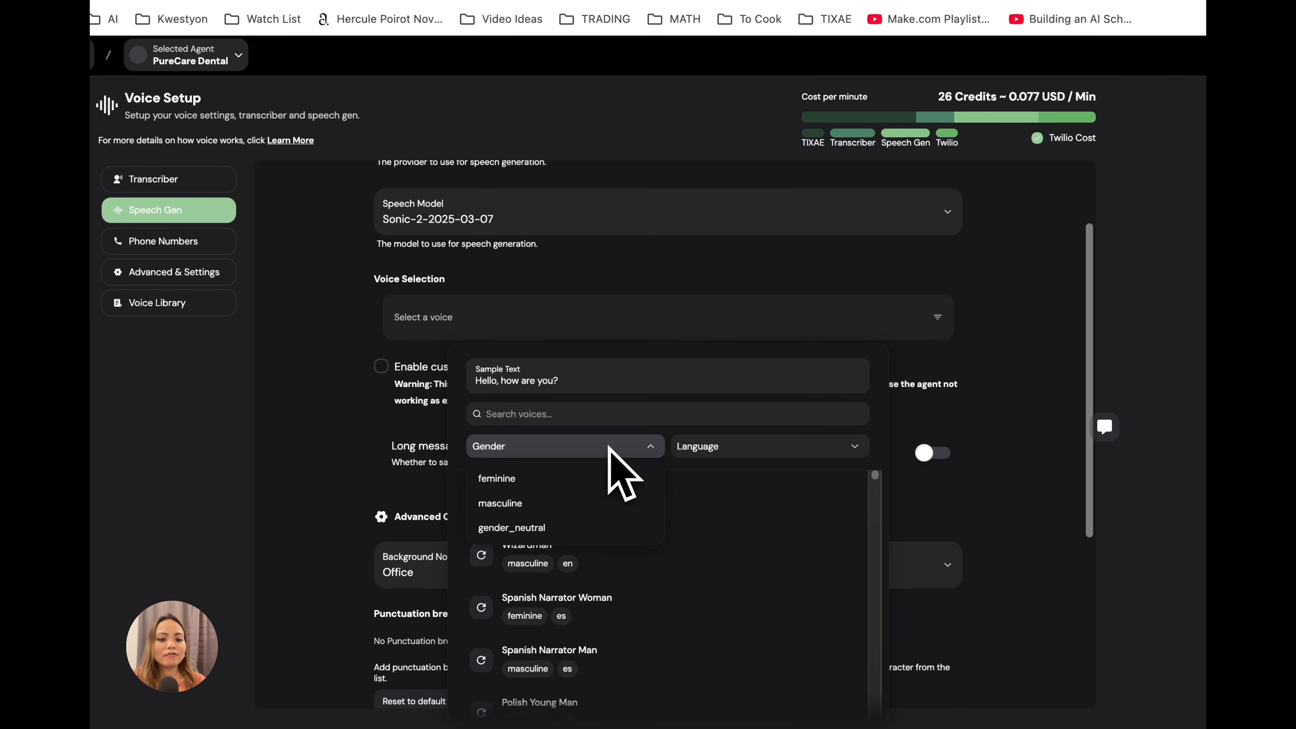
pyautogui.click(541, 480)
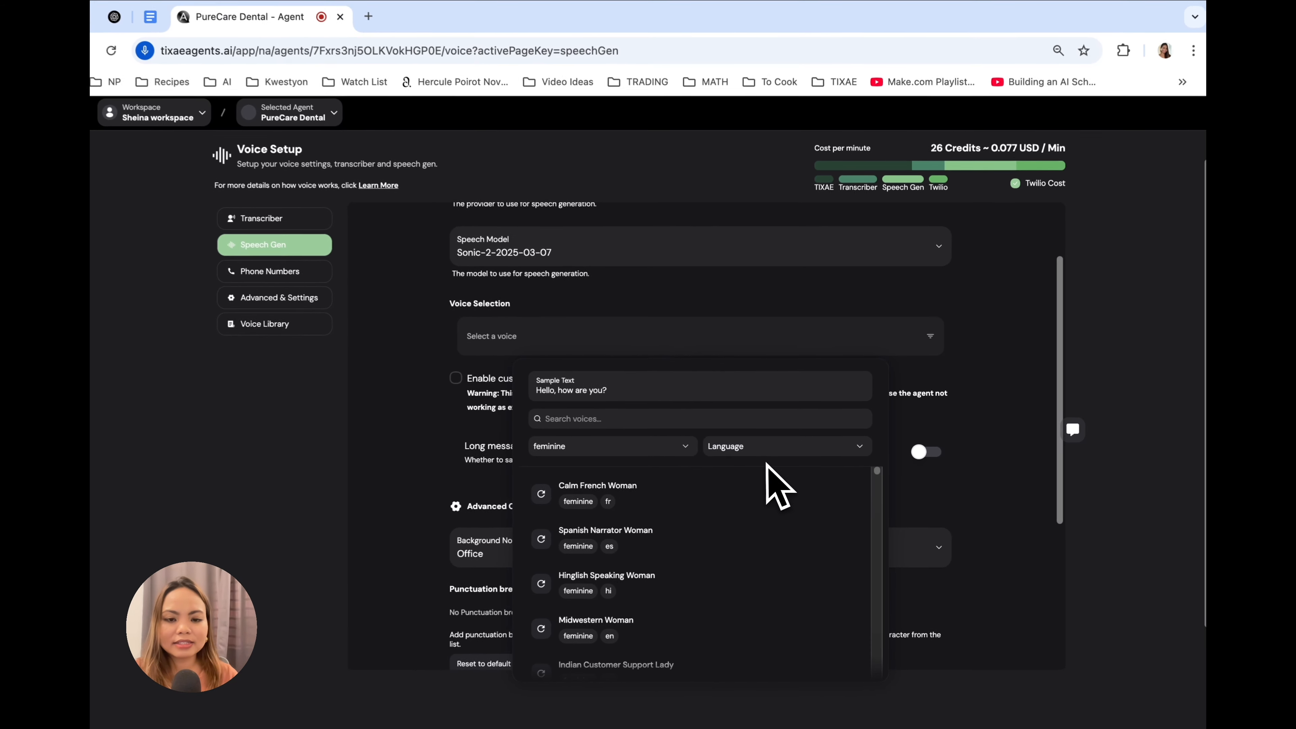
pyautogui.click(773, 446)
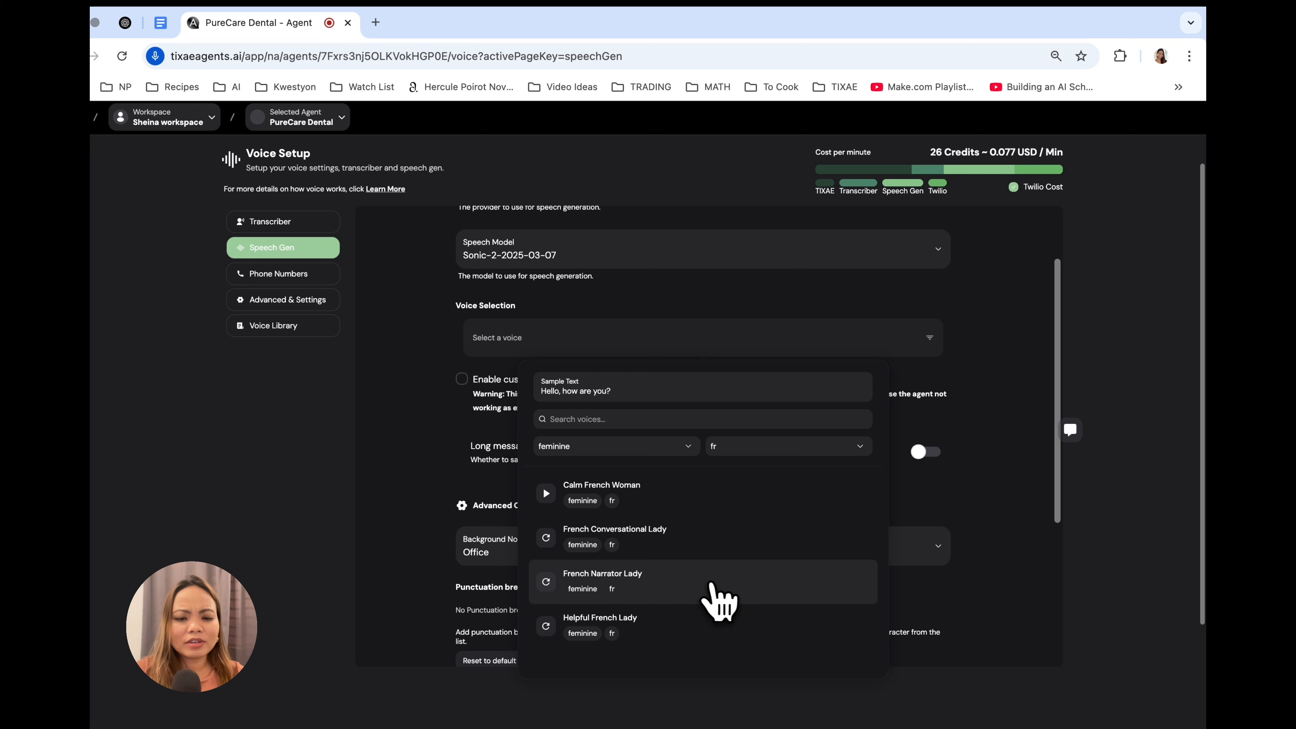
pyautogui.click(545, 579)
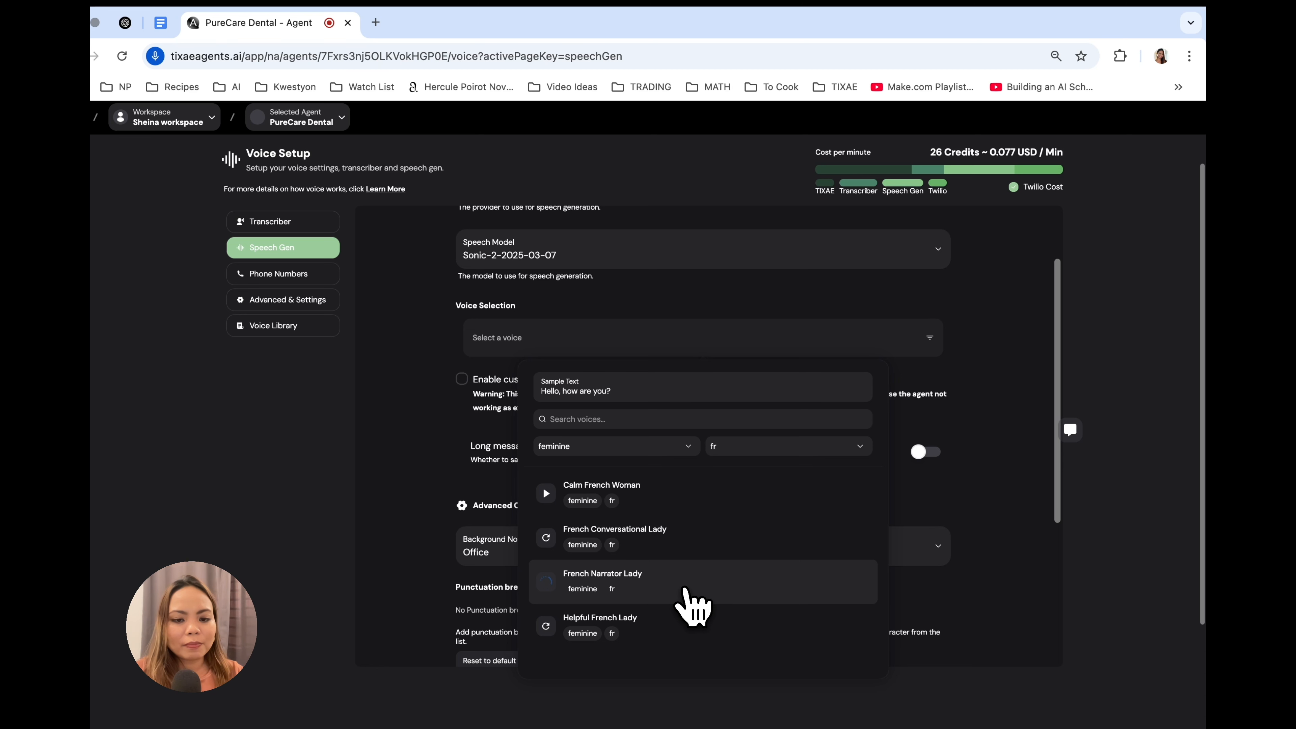
pyautogui.click(749, 595)
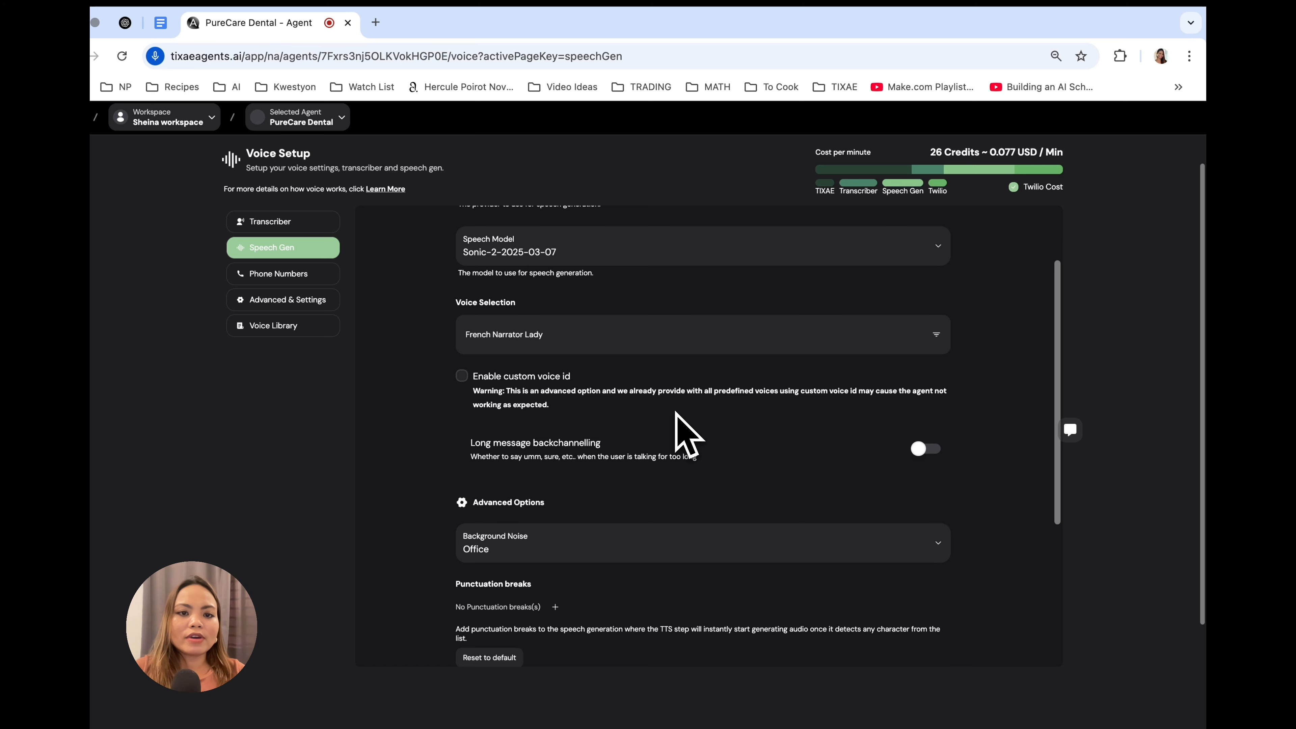
# Step: Review the speech provider list again, along with the custom voice, backchannelling and advanced speech options
pyautogui.scroll(2, 664, 388)
pyautogui.click(668, 261)
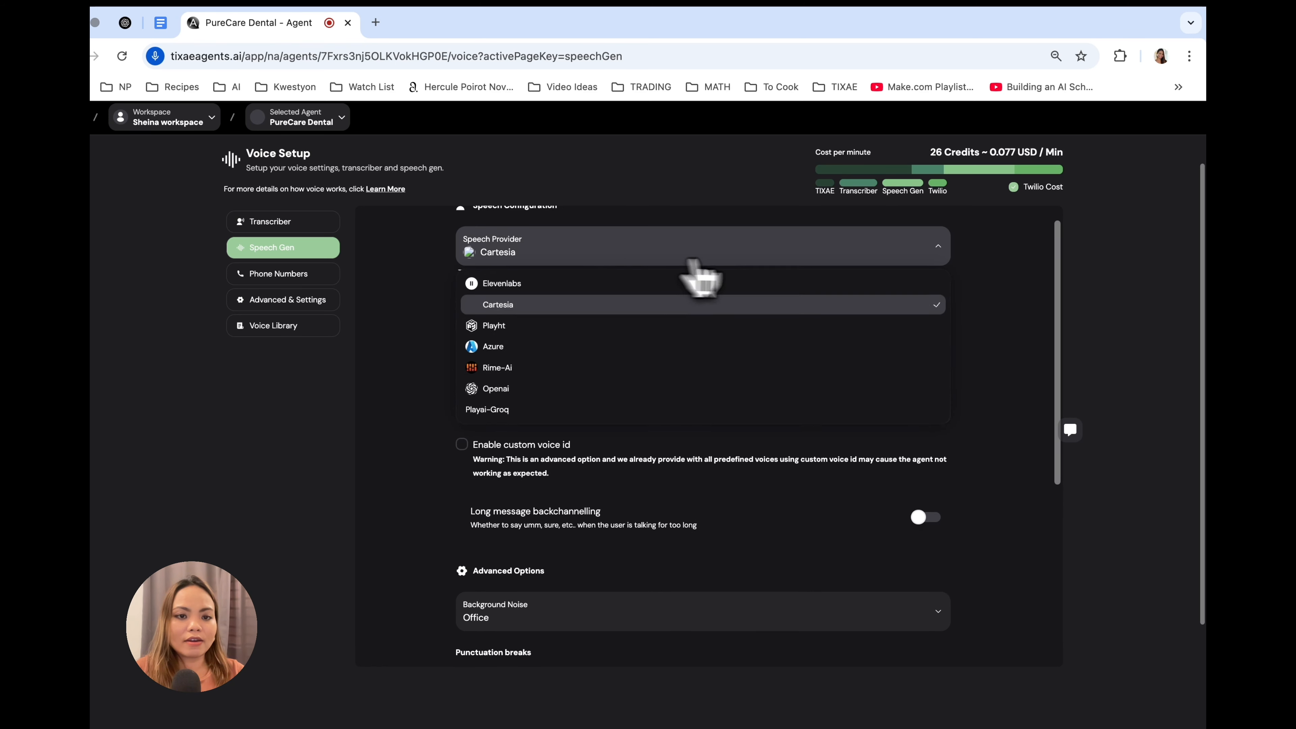
pyautogui.click(668, 259)
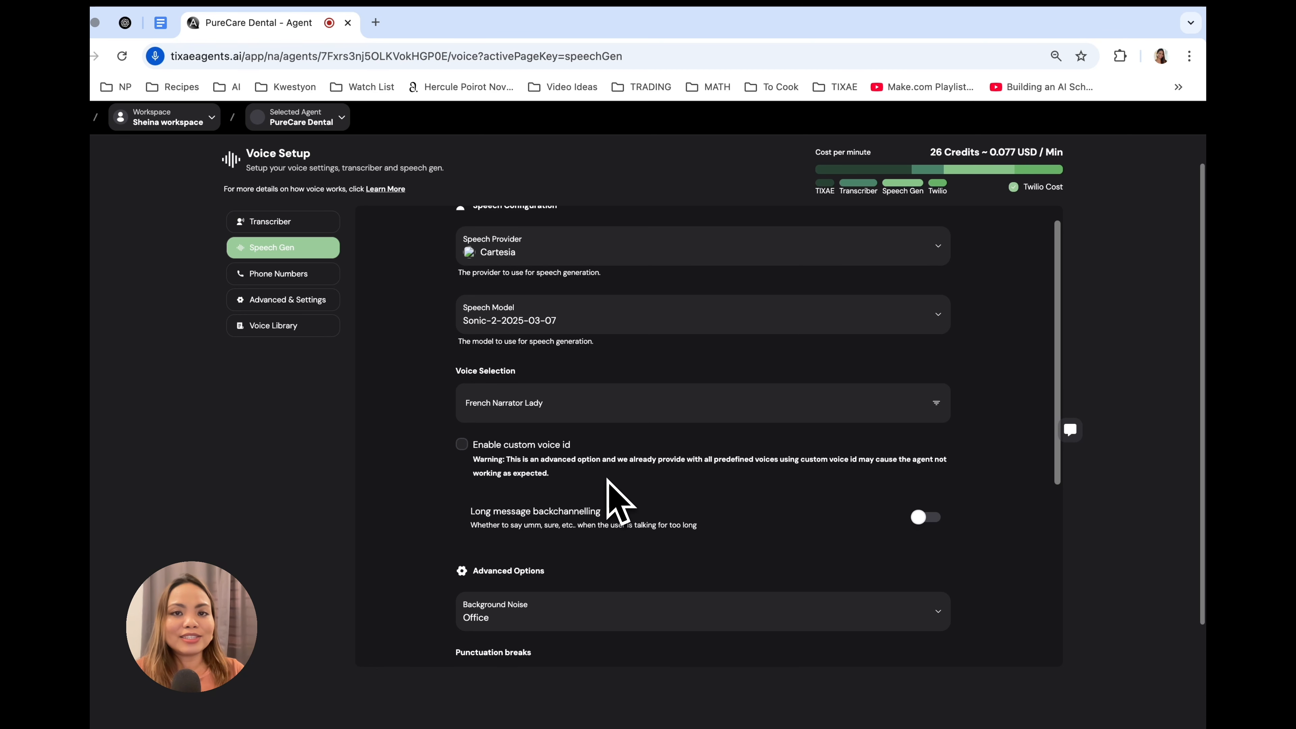
pyautogui.scroll(-3, 607, 480)
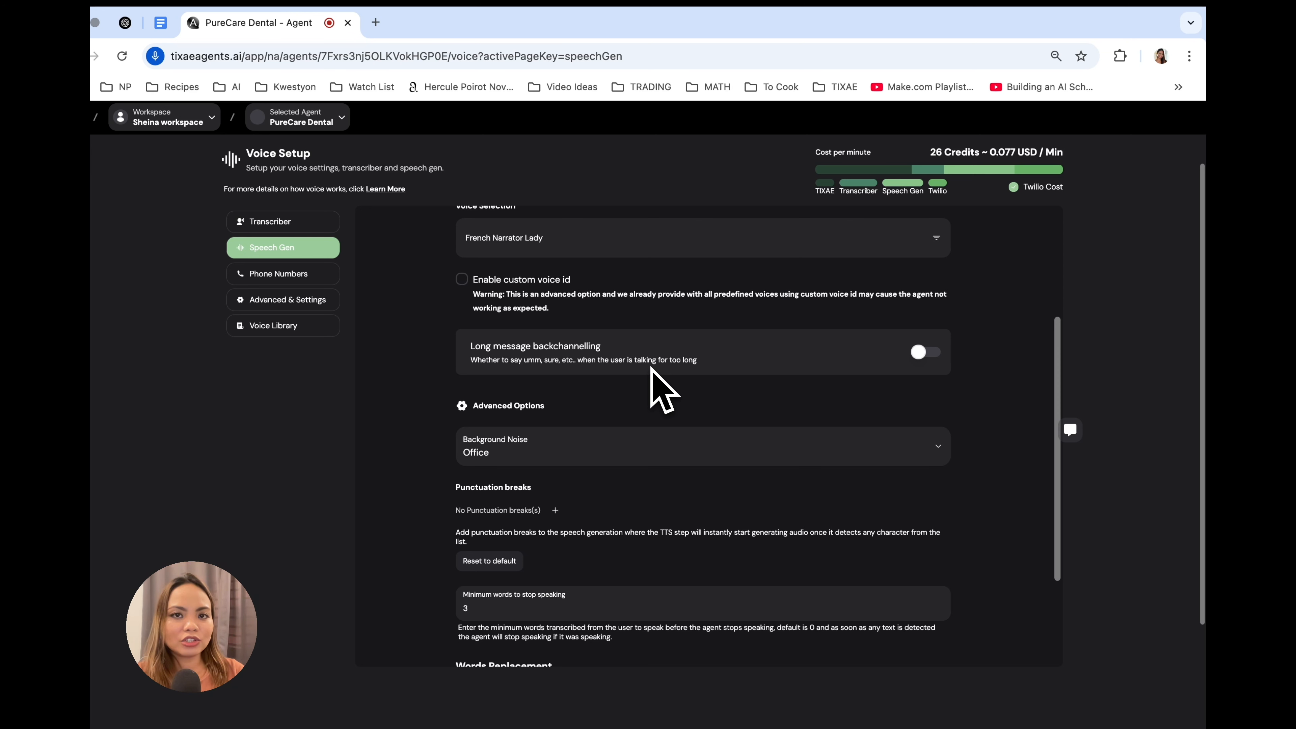
# Step: Toggle long message backchannelling on and off, and review the background noise options, keeping Office selected
pyautogui.click(922, 354)
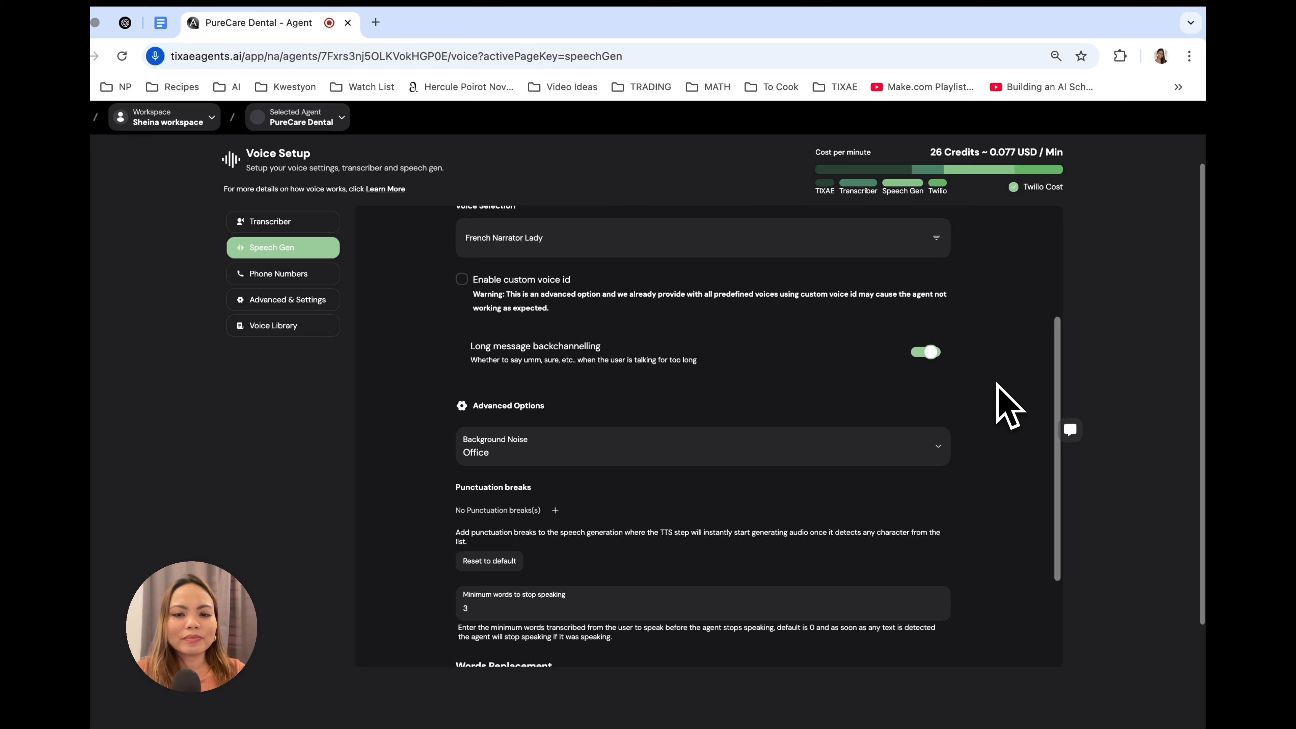
pyautogui.scroll(-3, 622, 348)
pyautogui.click(598, 325)
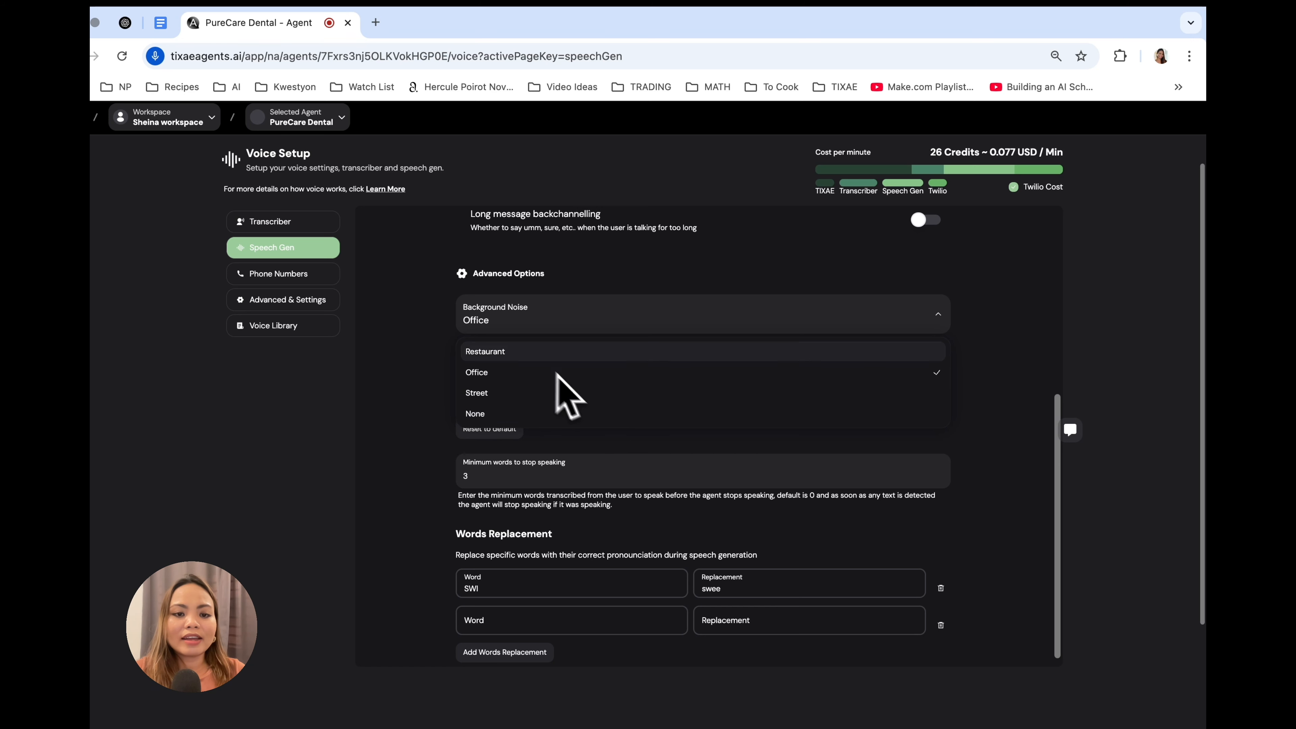
pyautogui.click(543, 373)
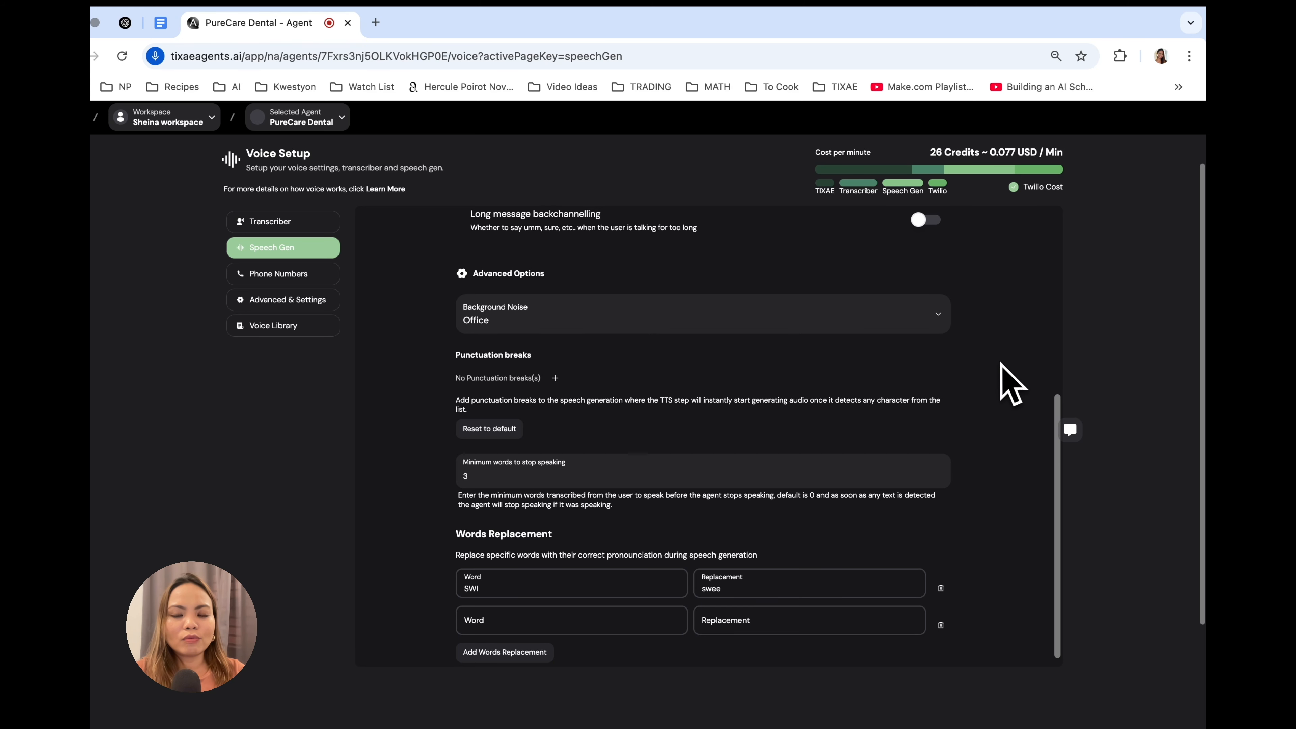
# Step: Reset the speech generation punctuation breaks to their default characters
pyautogui.click(612, 378)
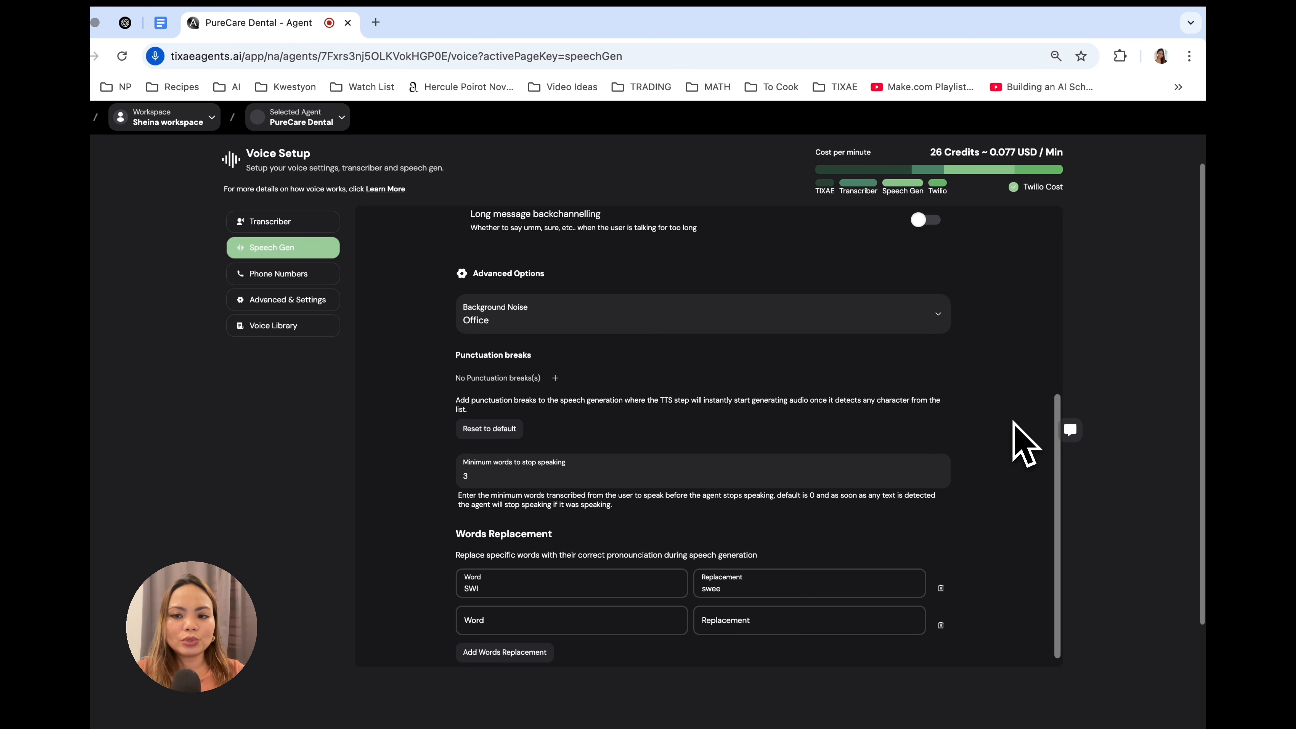
pyautogui.scroll(-1, 1001, 381)
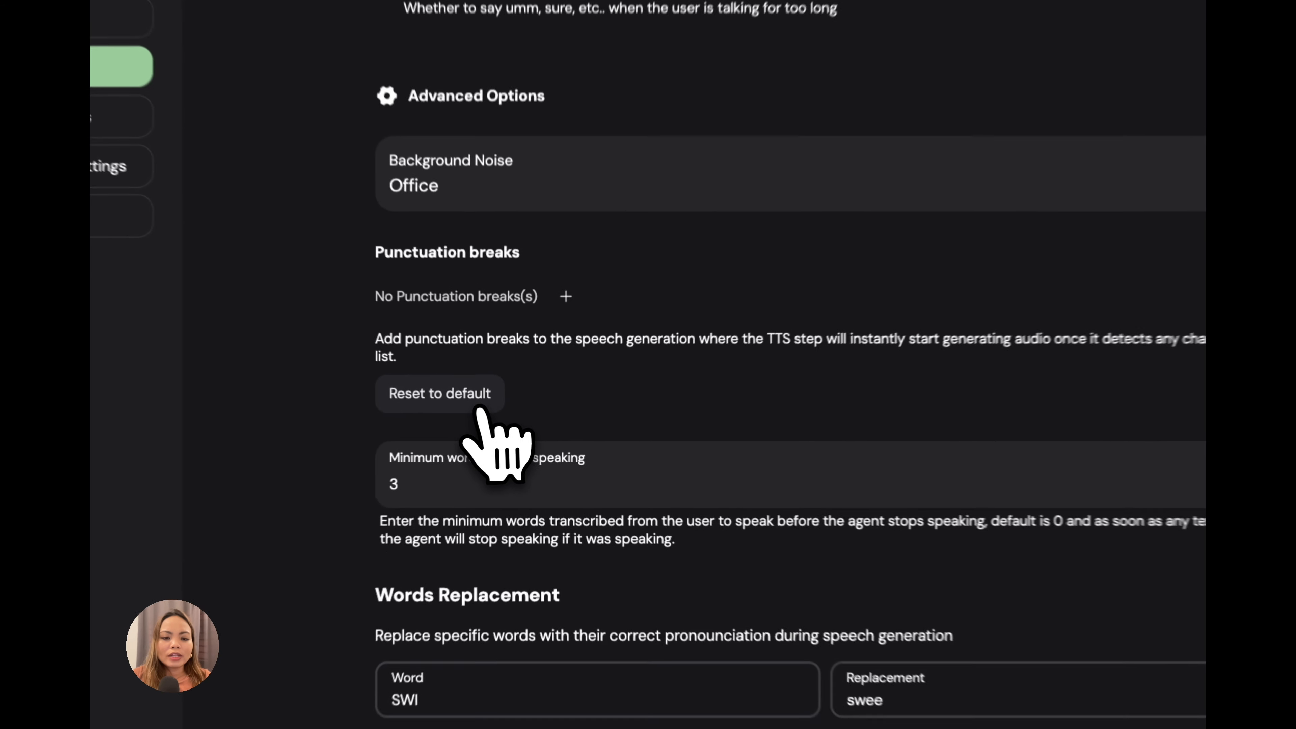
pyautogui.click(452, 397)
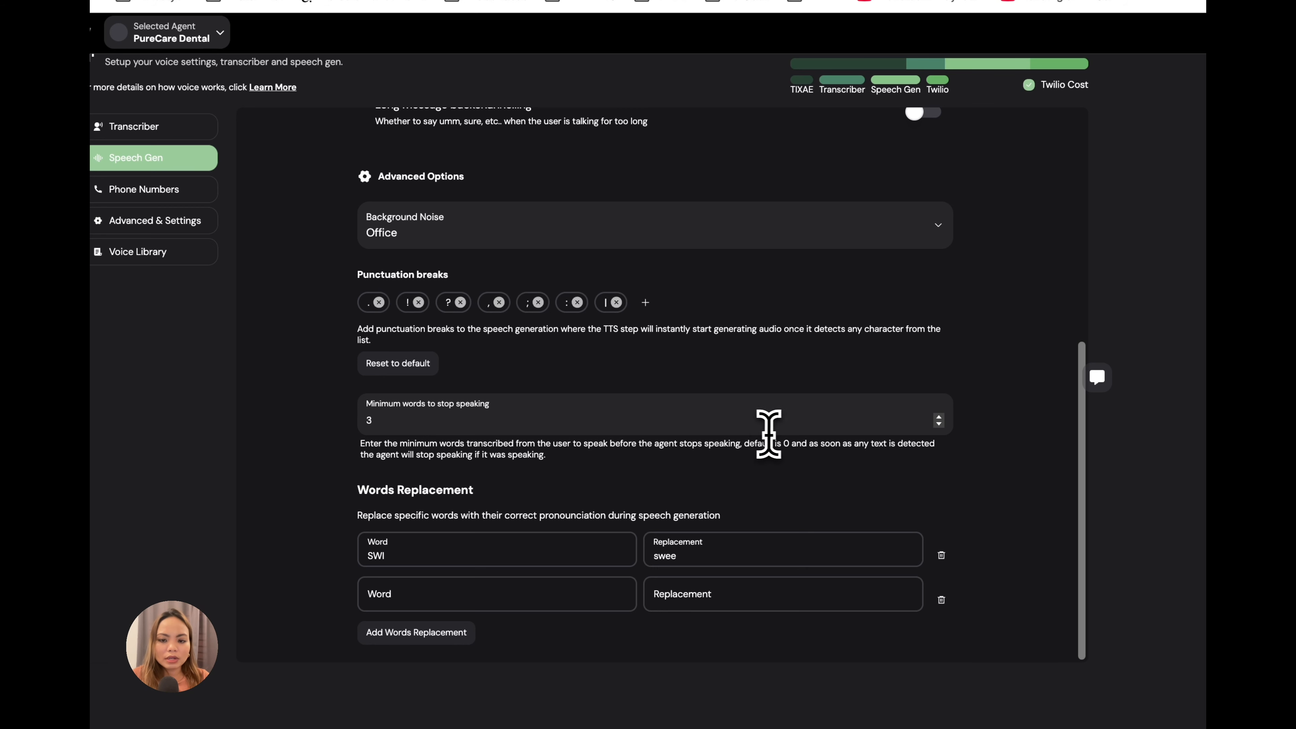
# Step: Try 0 and 2 as the minimum words to stop speaking, and set the value to 1
pyautogui.press('BackSpace')
pyautogui.write('0')
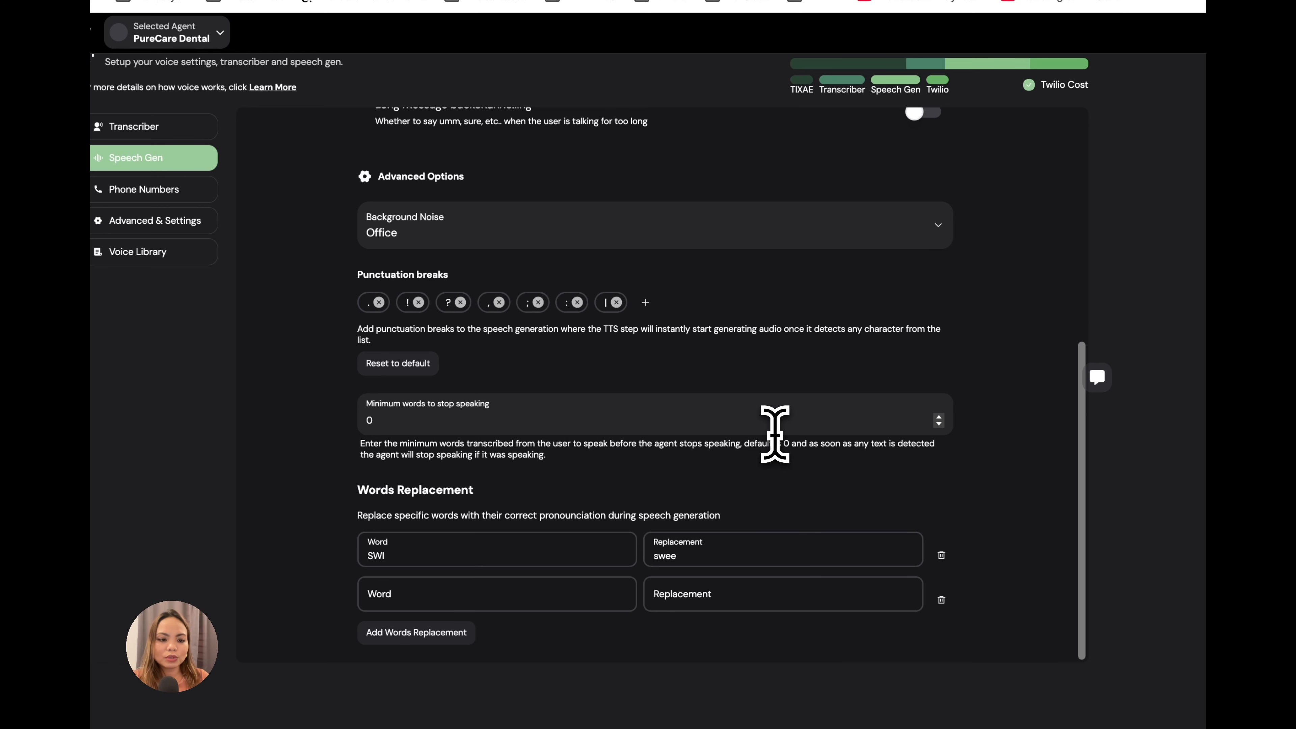
pyautogui.press('BackSpace')
pyautogui.write('2')
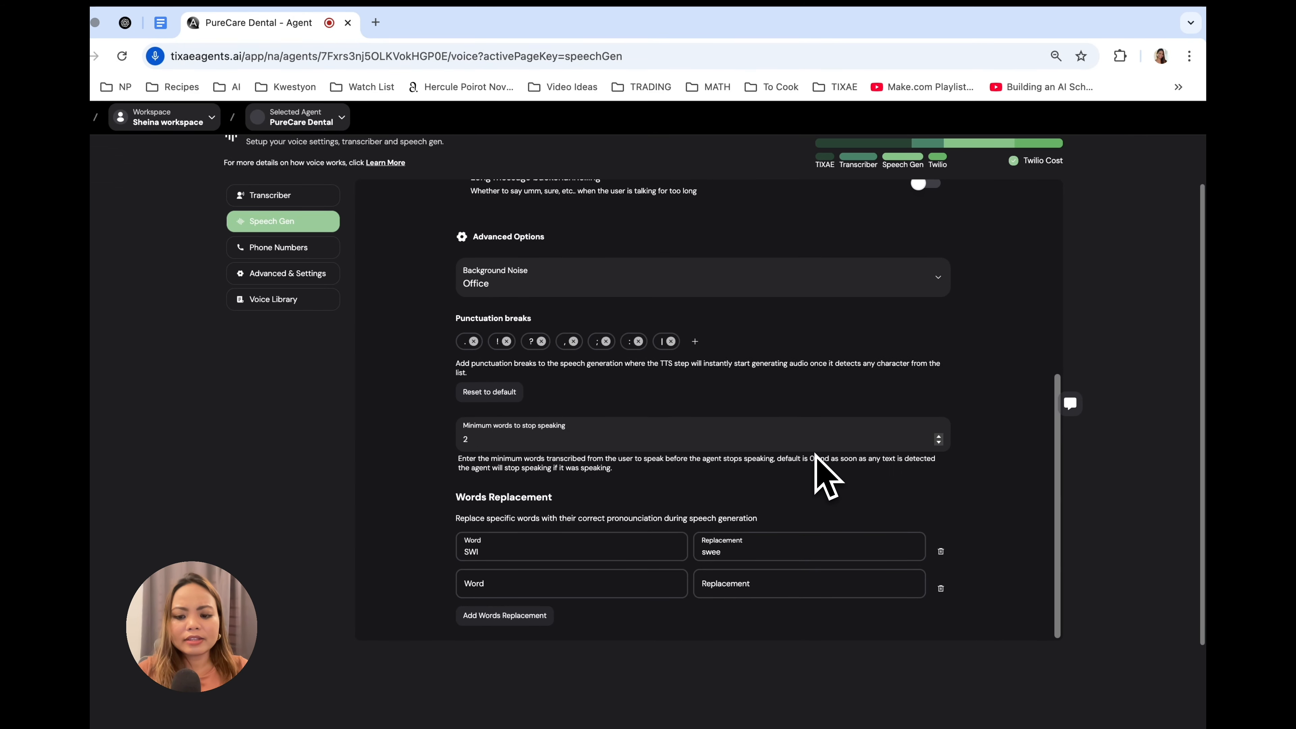
pyautogui.press('BackSpace')
pyautogui.write('0')
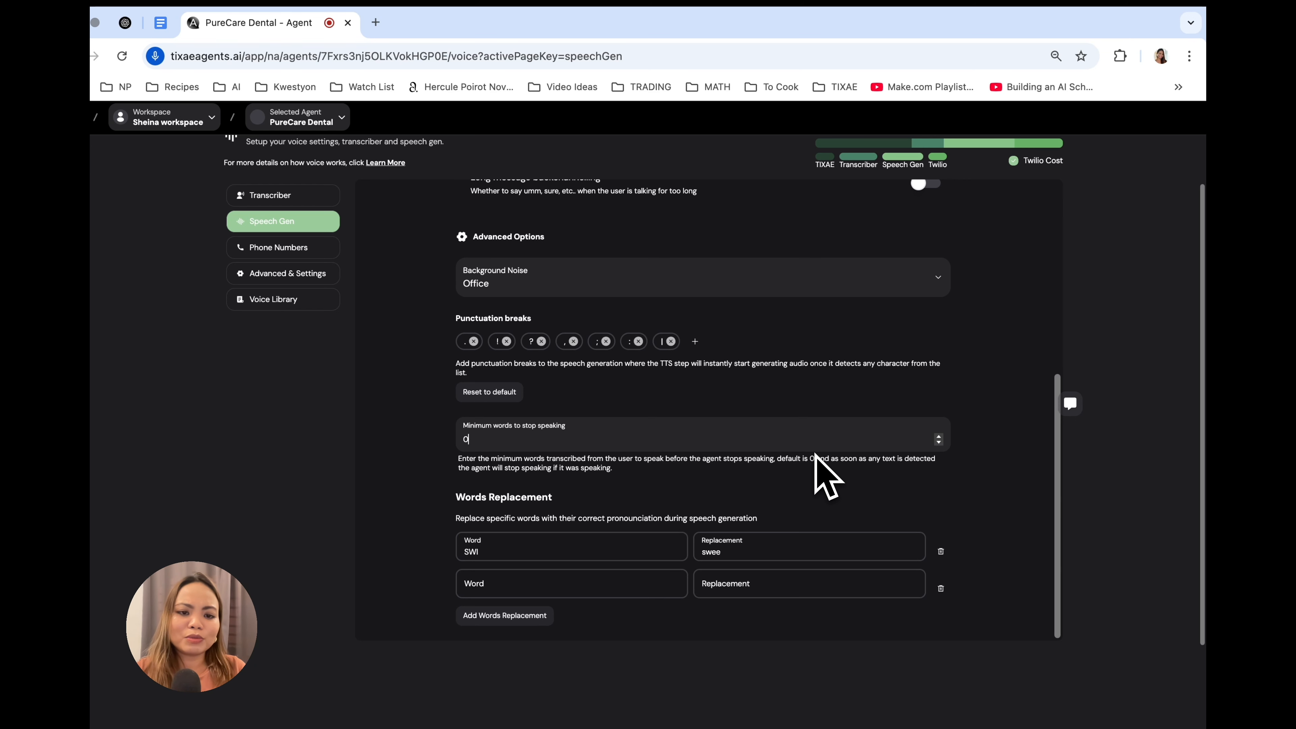
pyautogui.press('Up')
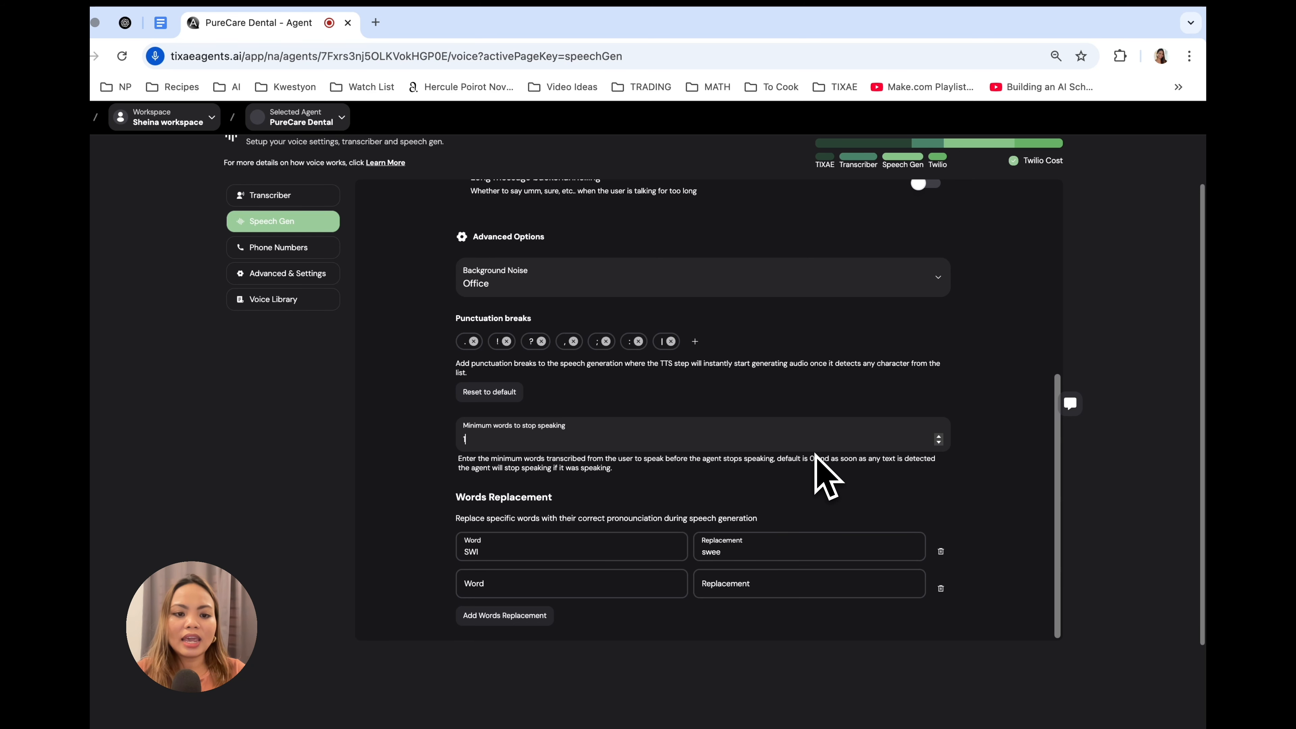
# Step: Delete the empty words replacement row, keeping the entry that replaces SWI with swee
pyautogui.scroll(-2, 842, 480)
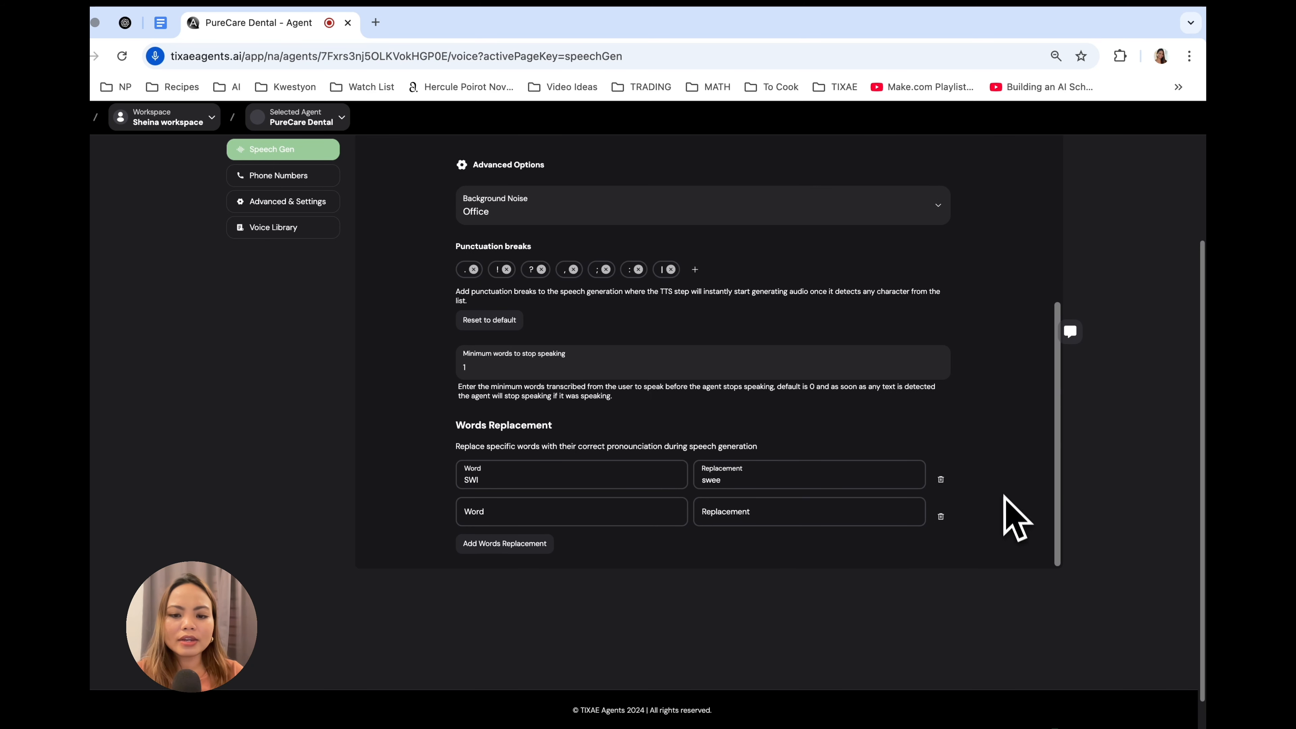
pyautogui.click(941, 515)
pyautogui.click(579, 516)
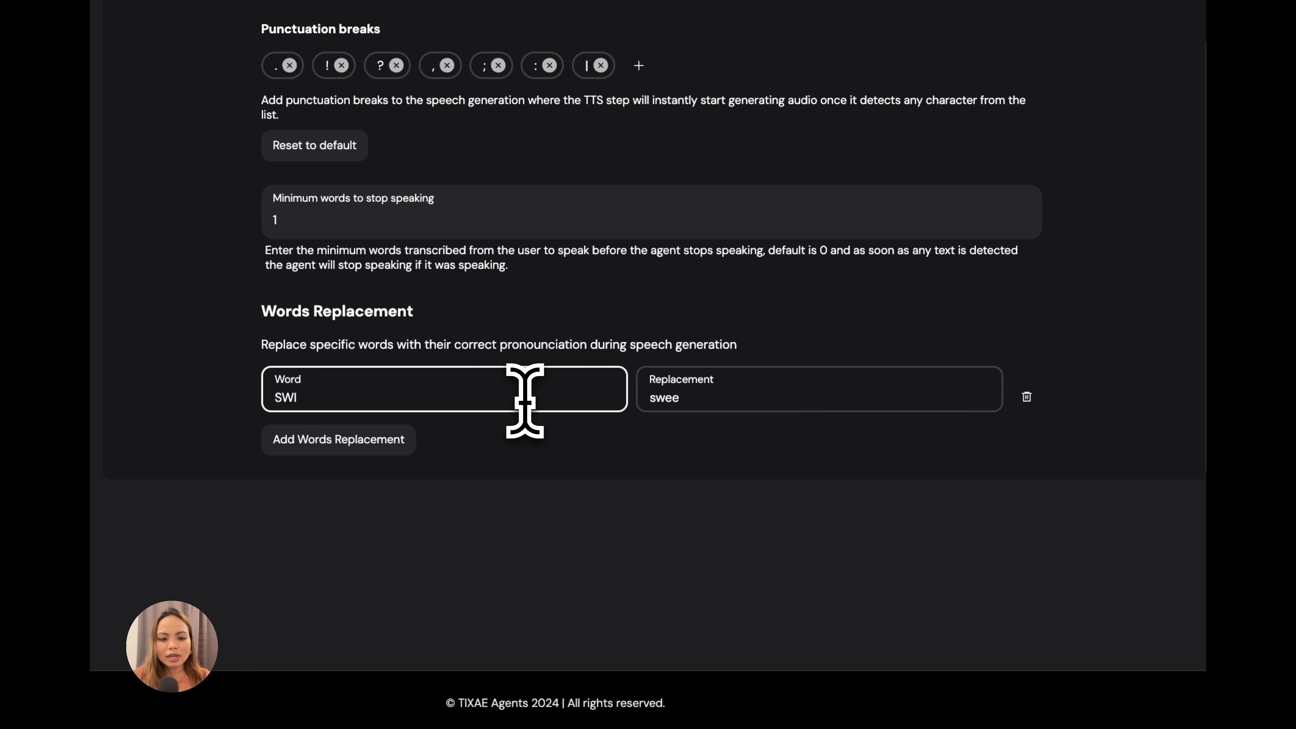
pyautogui.press('Tab')
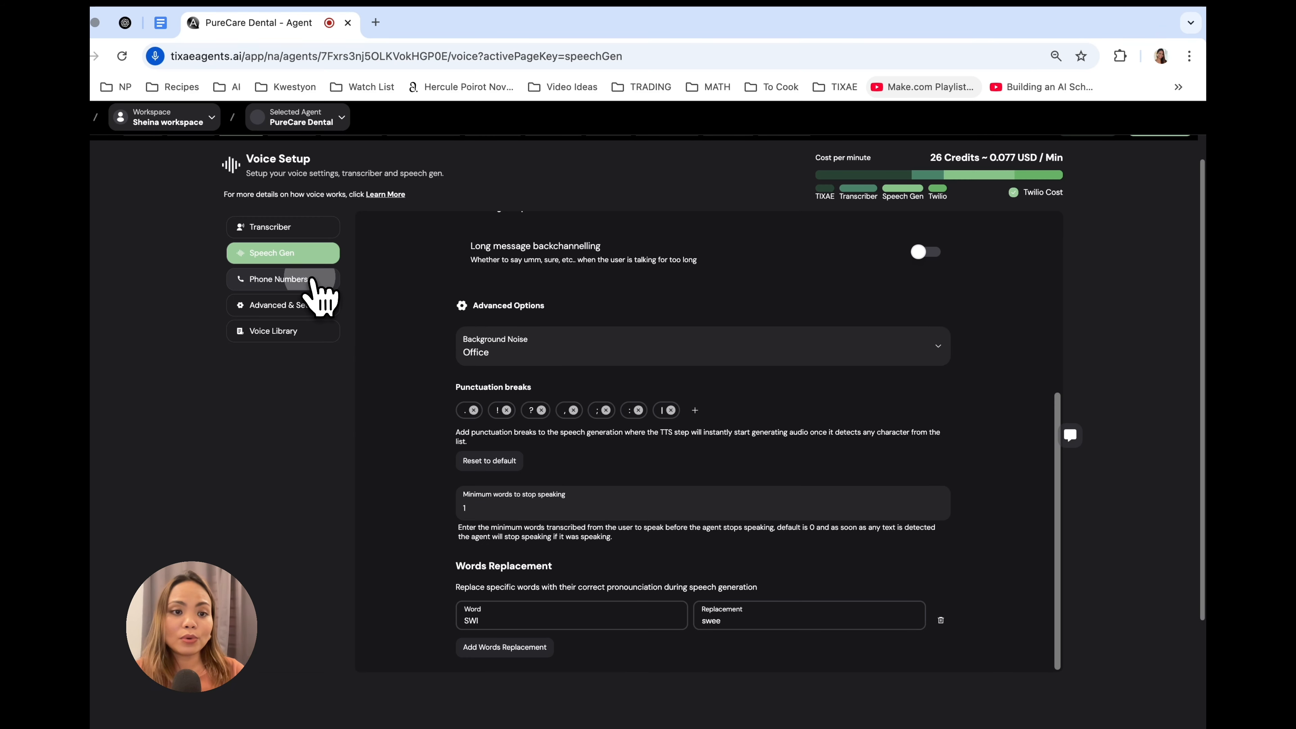
# Step: Open the agent's phone number settings and review the assigned number and the numbers available for purchase
pyautogui.click(307, 280)
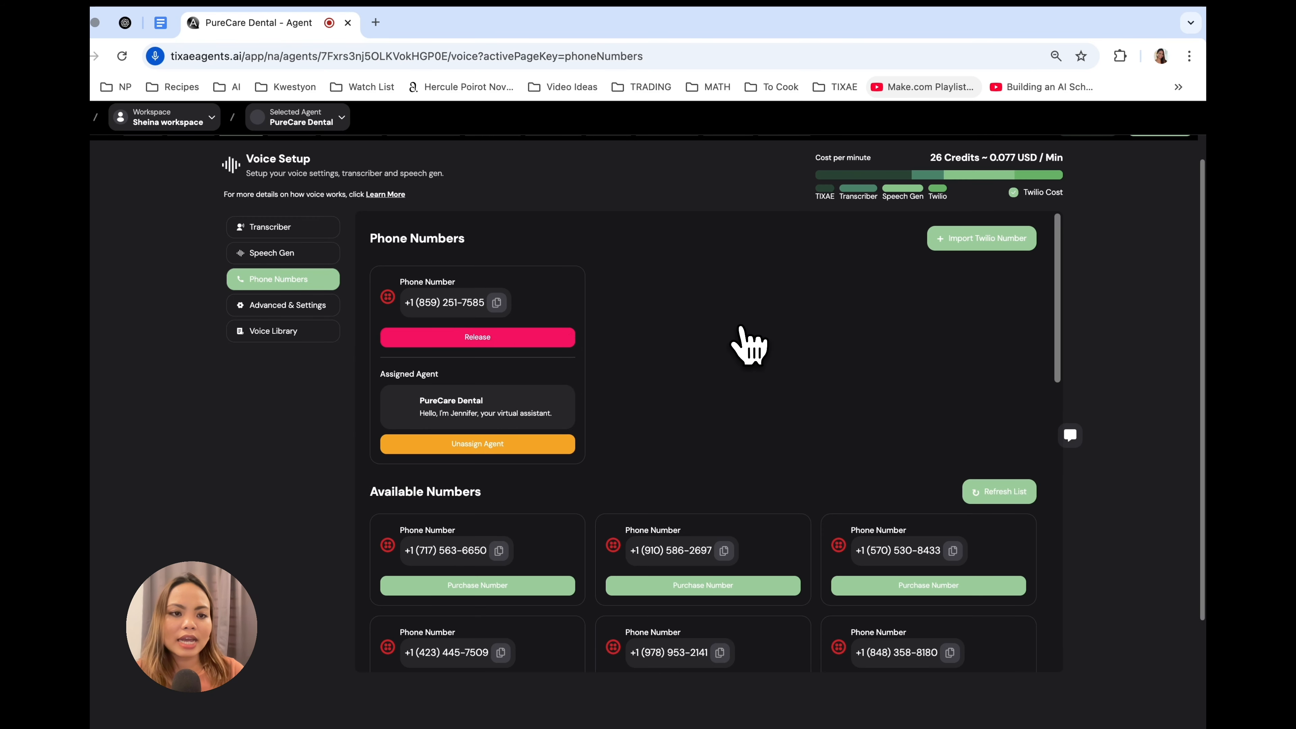
pyautogui.scroll(-1, 773, 350)
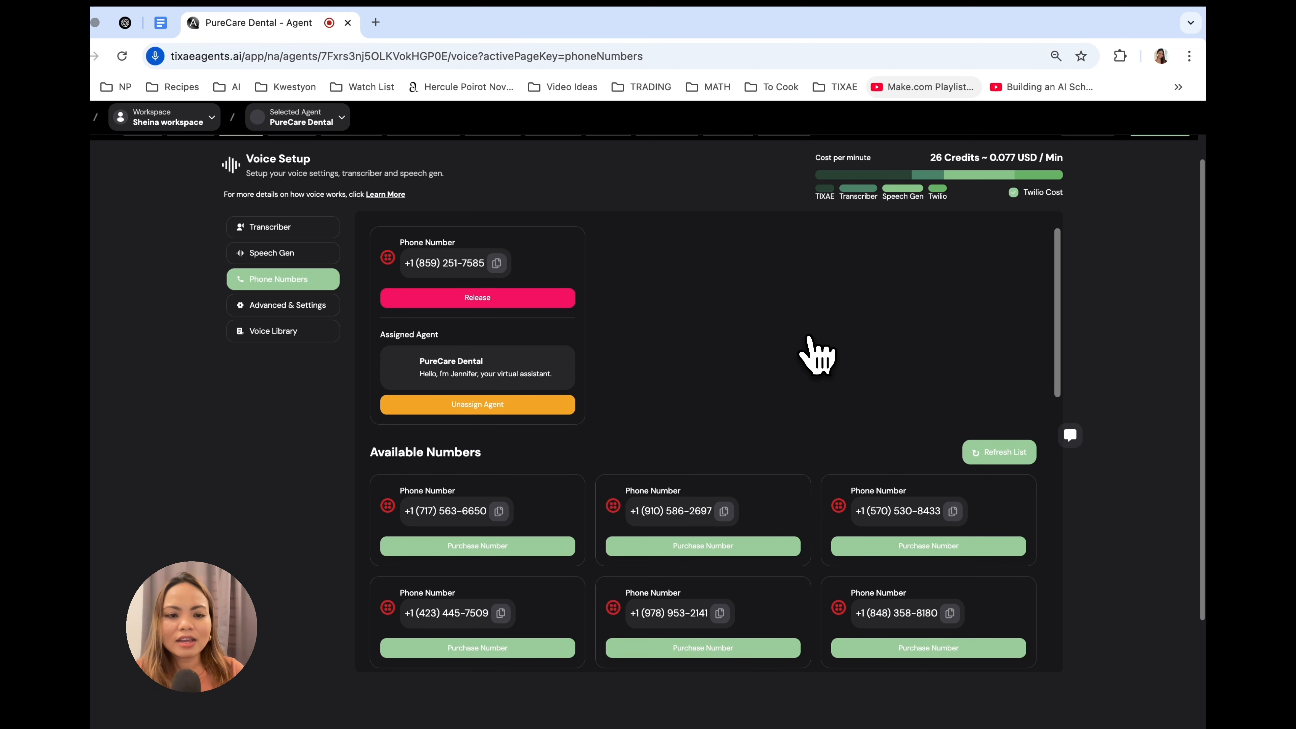
pyautogui.scroll(-1, 817, 354)
pyautogui.scroll(1, 612, 297)
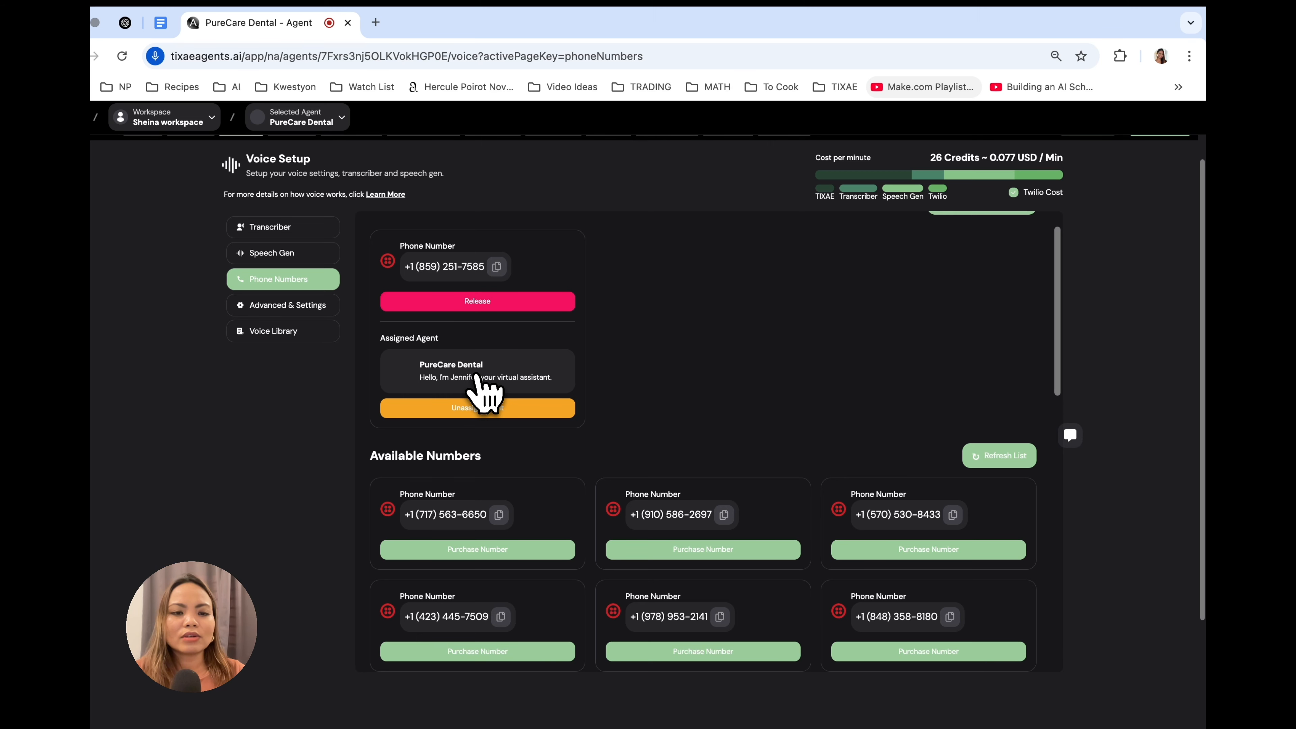
pyautogui.scroll(2, 740, 398)
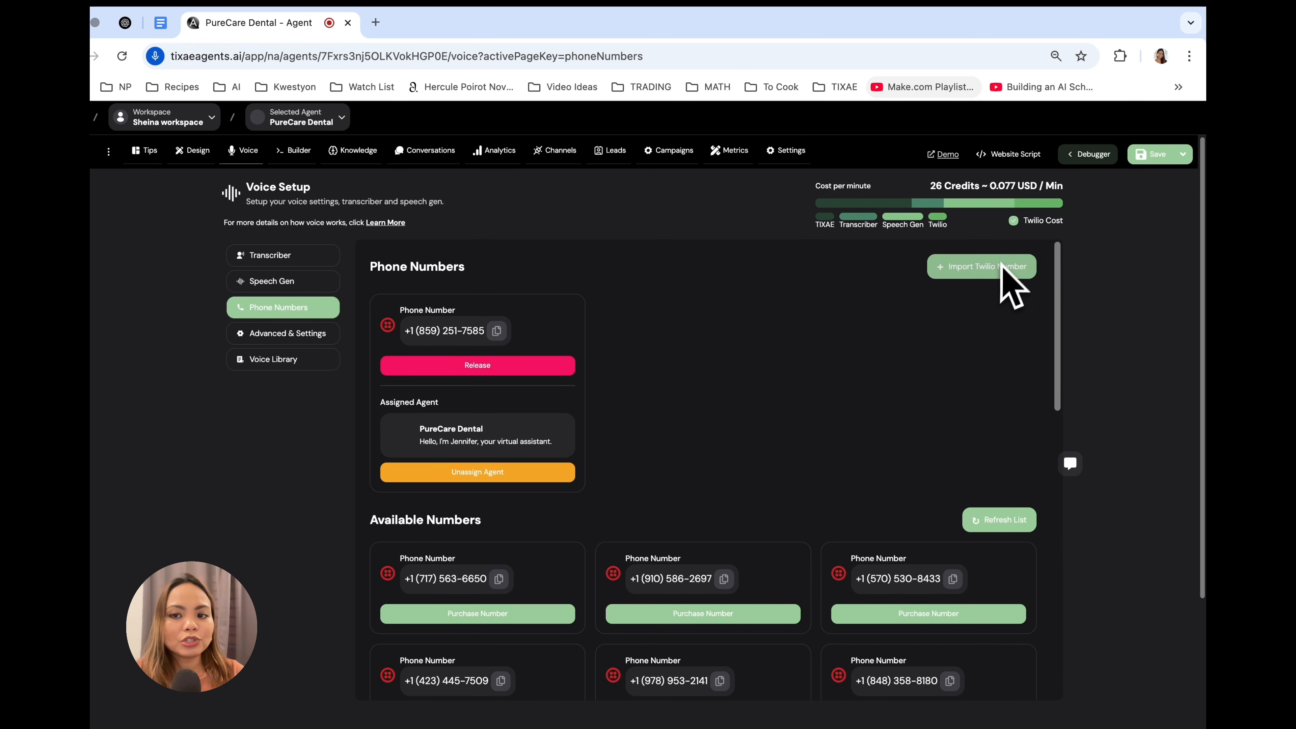
# Step: View the fields required to import an existing Twilio number, and cancel the import
pyautogui.click(993, 271)
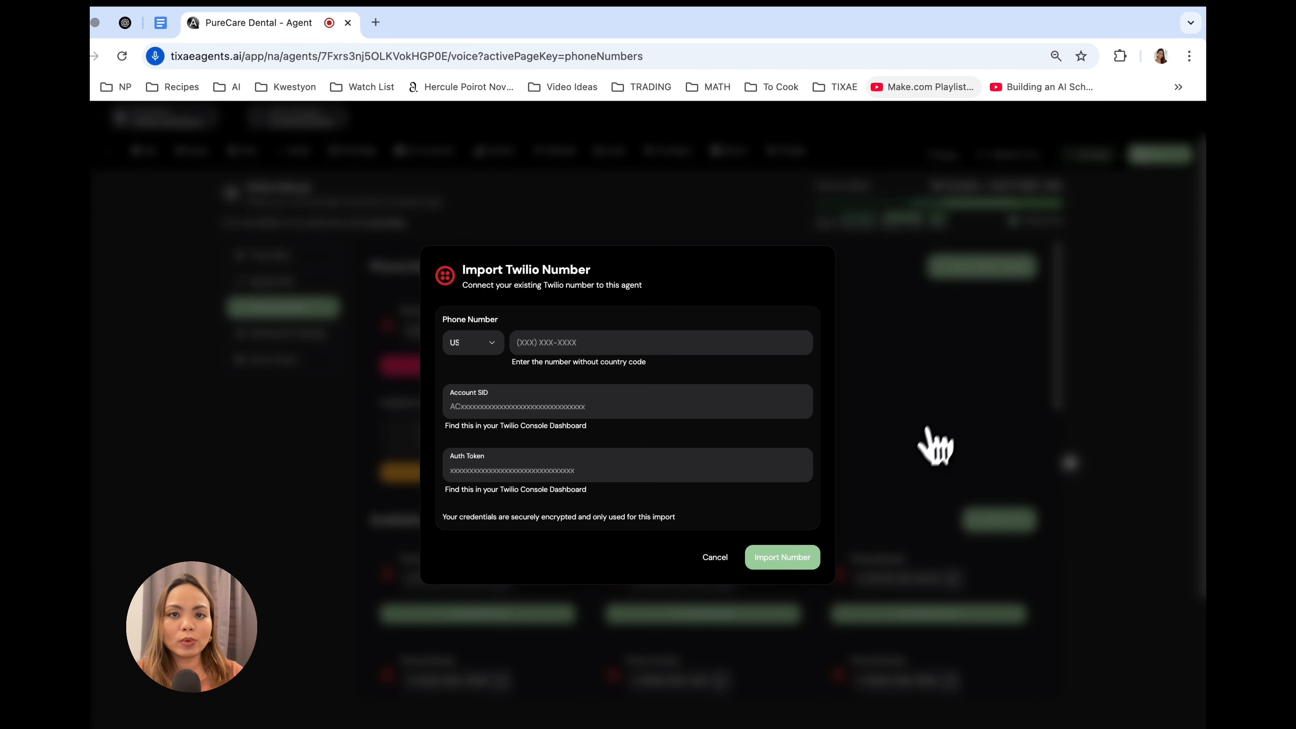
pyautogui.click(715, 557)
pyautogui.click(970, 271)
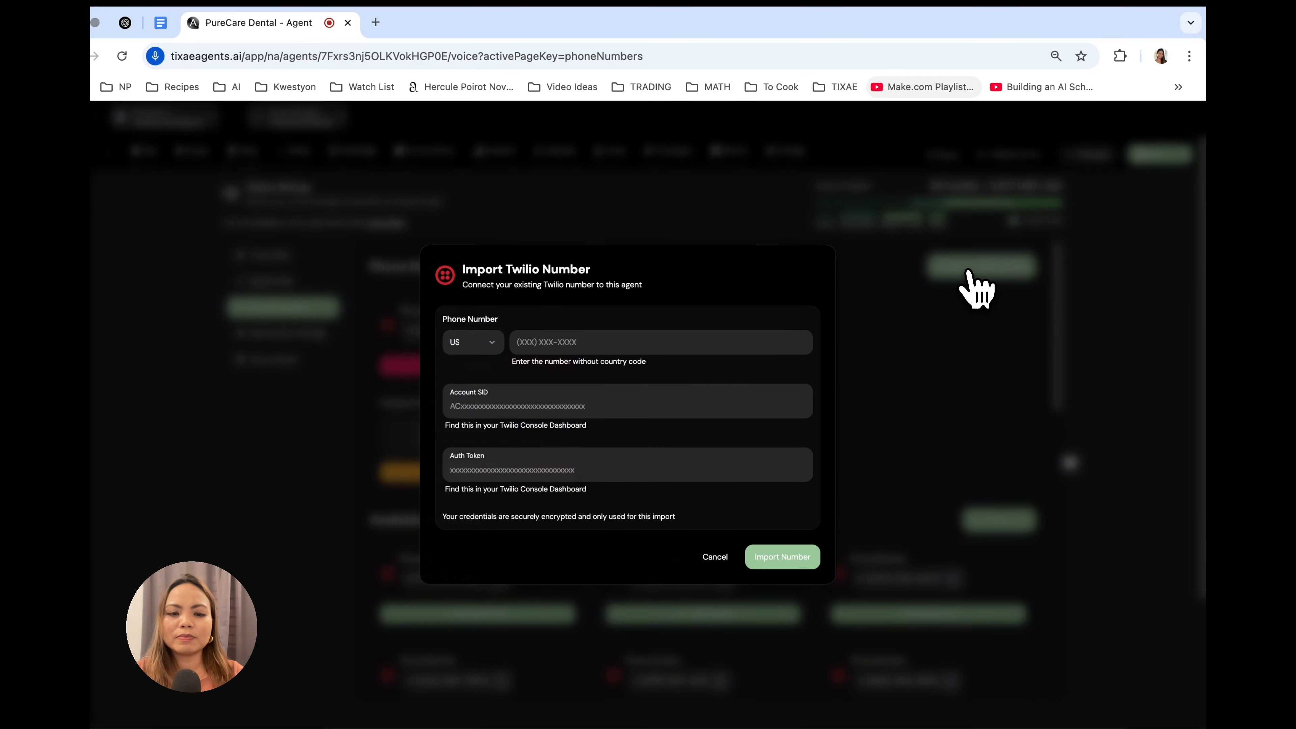
pyautogui.click(714, 558)
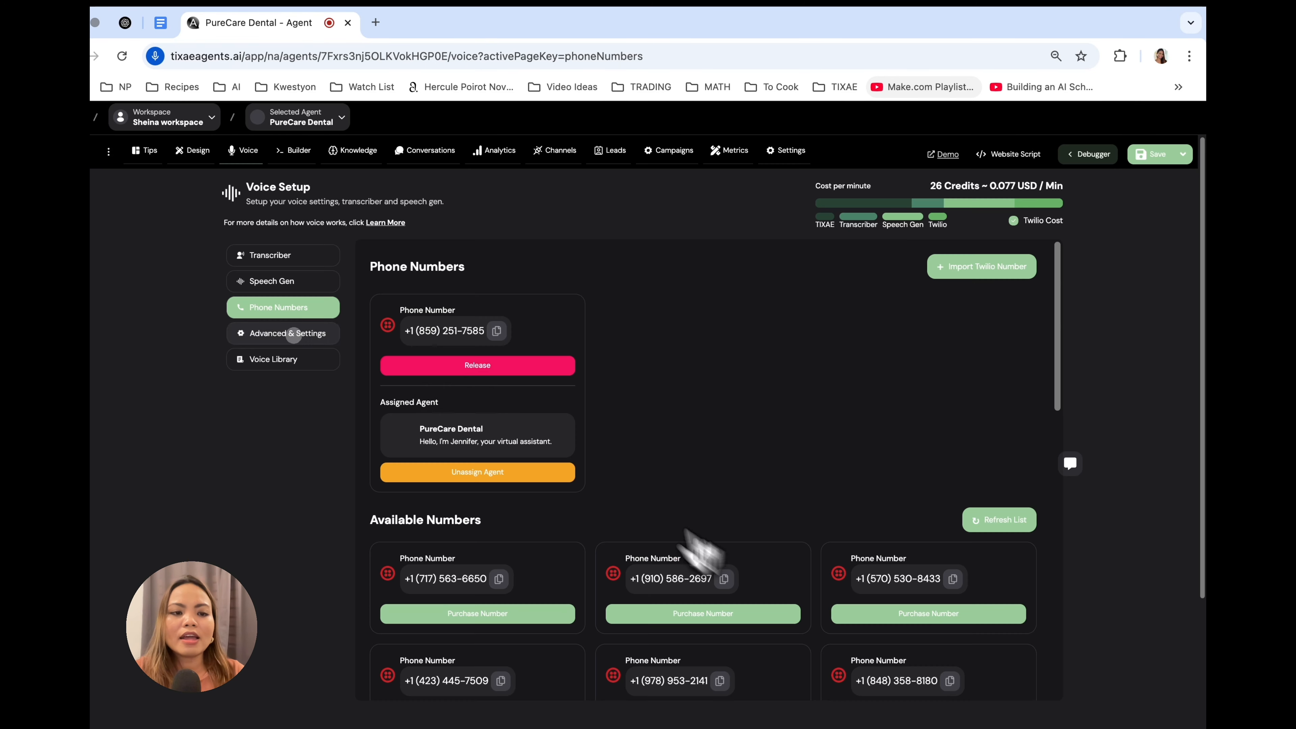
# Step: Open the advanced voice settings and the debugger, and show the voice orb in the agent's test chat
pyautogui.click(294, 335)
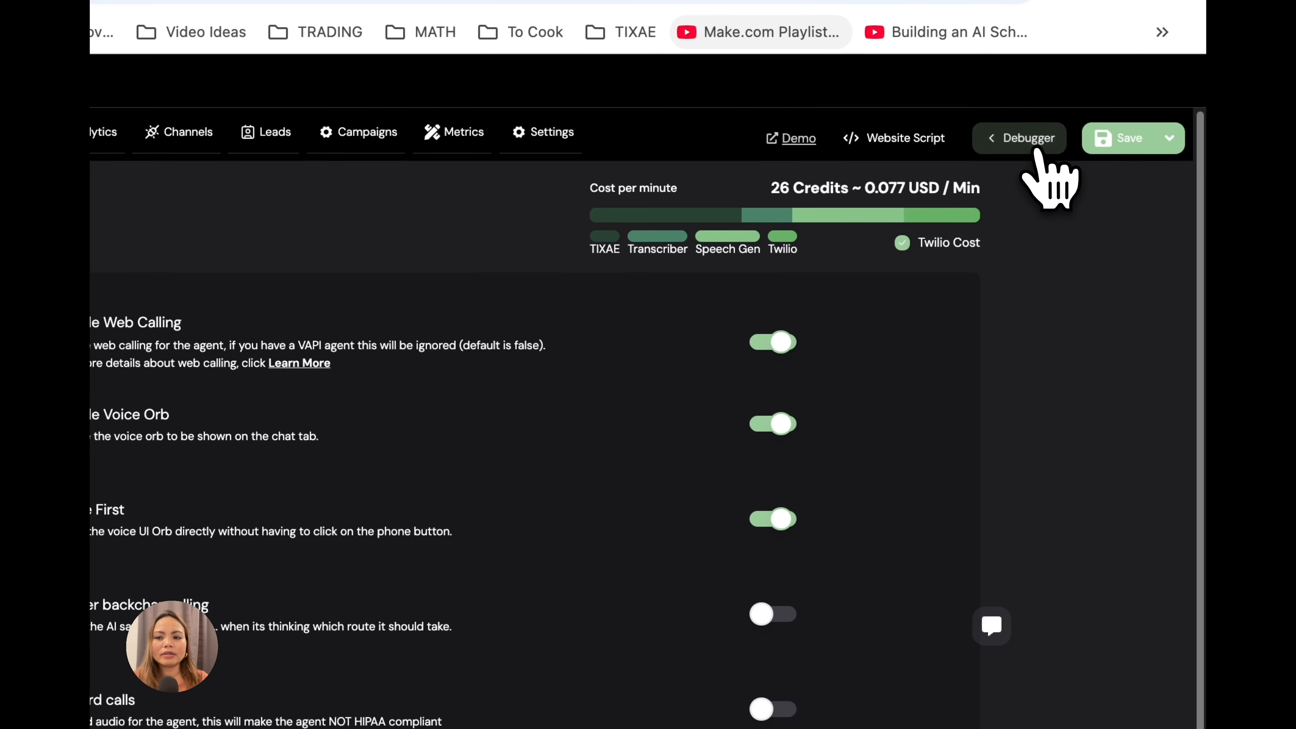
pyautogui.click(1036, 148)
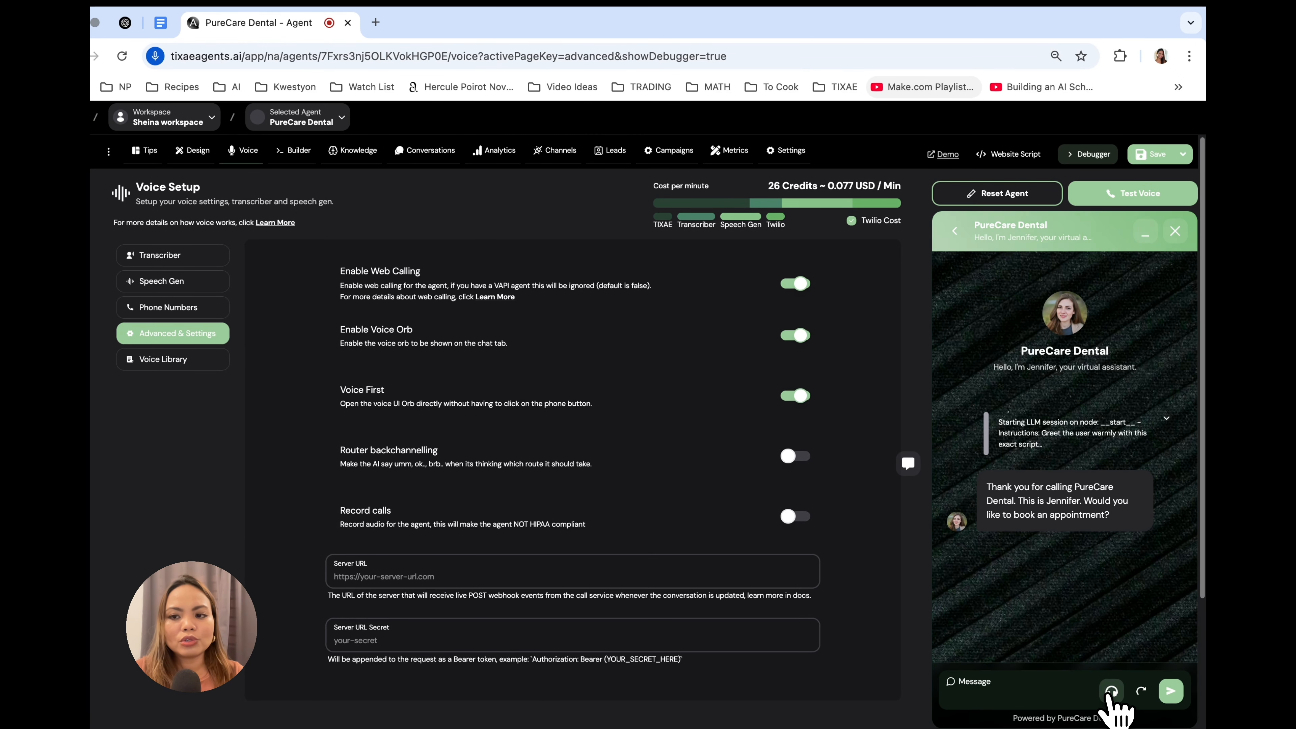
pyautogui.click(1112, 691)
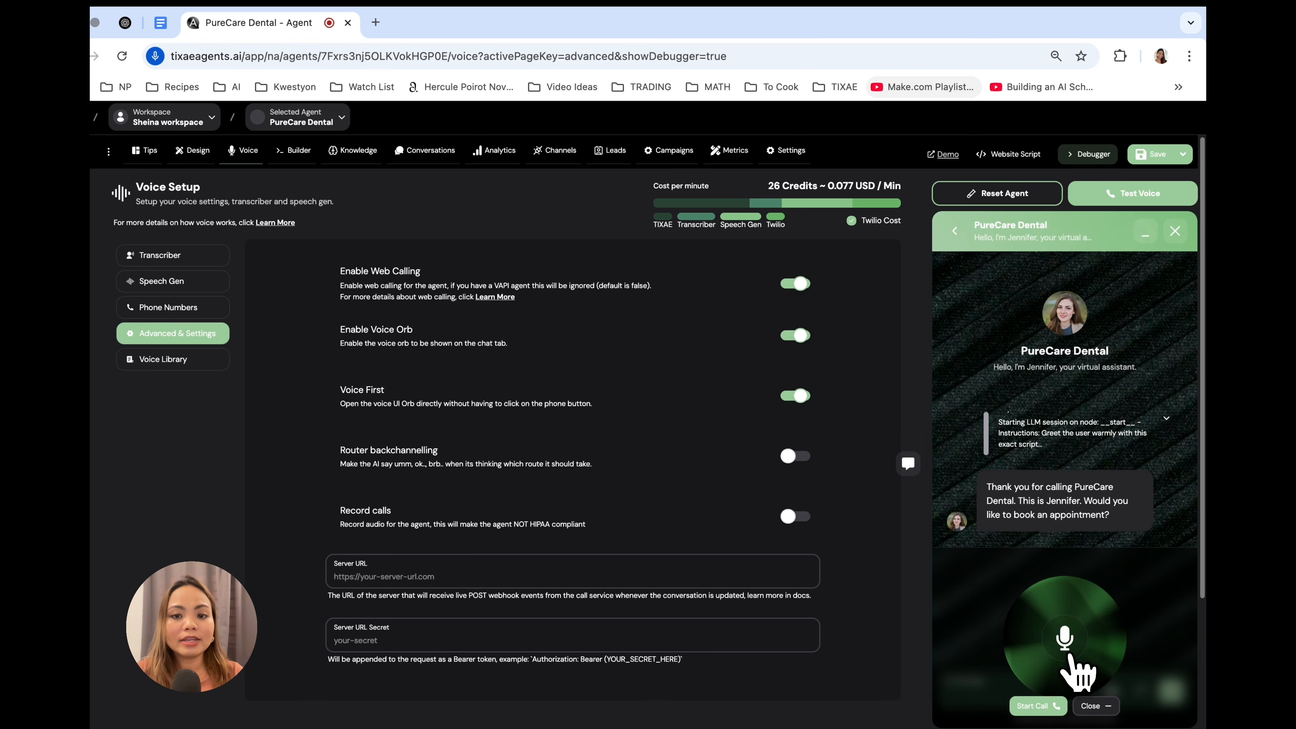
# Step: Disable and re-enable the voice orb to compare the test chat, and close and reopen the voice call view
pyautogui.click(801, 336)
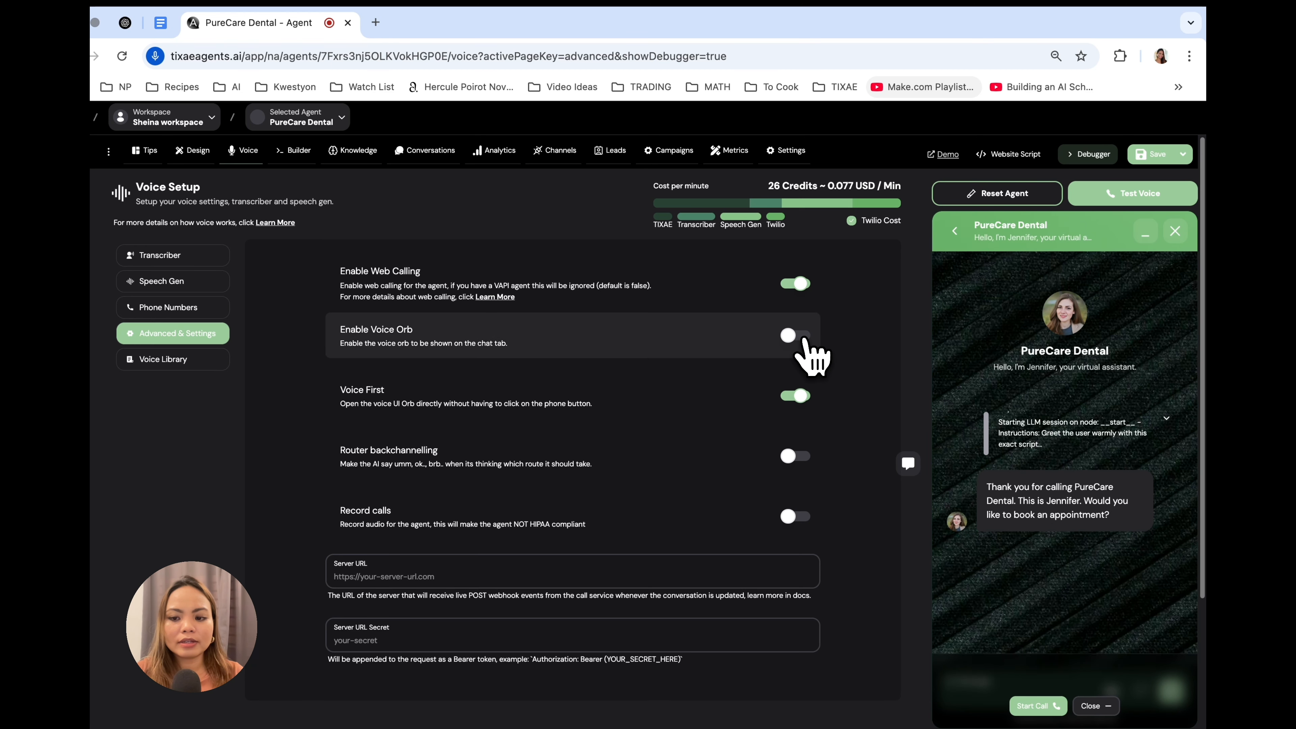
pyautogui.click(801, 336)
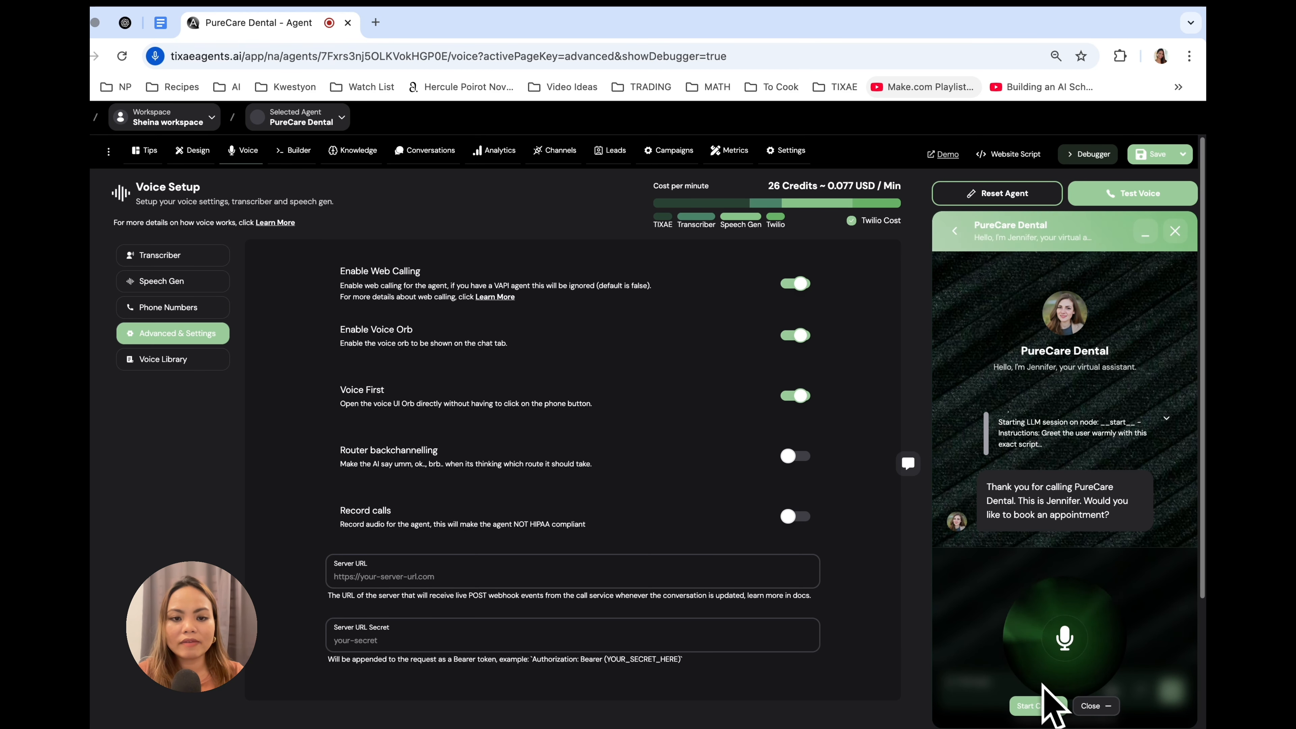
pyautogui.click(1096, 705)
pyautogui.click(1111, 697)
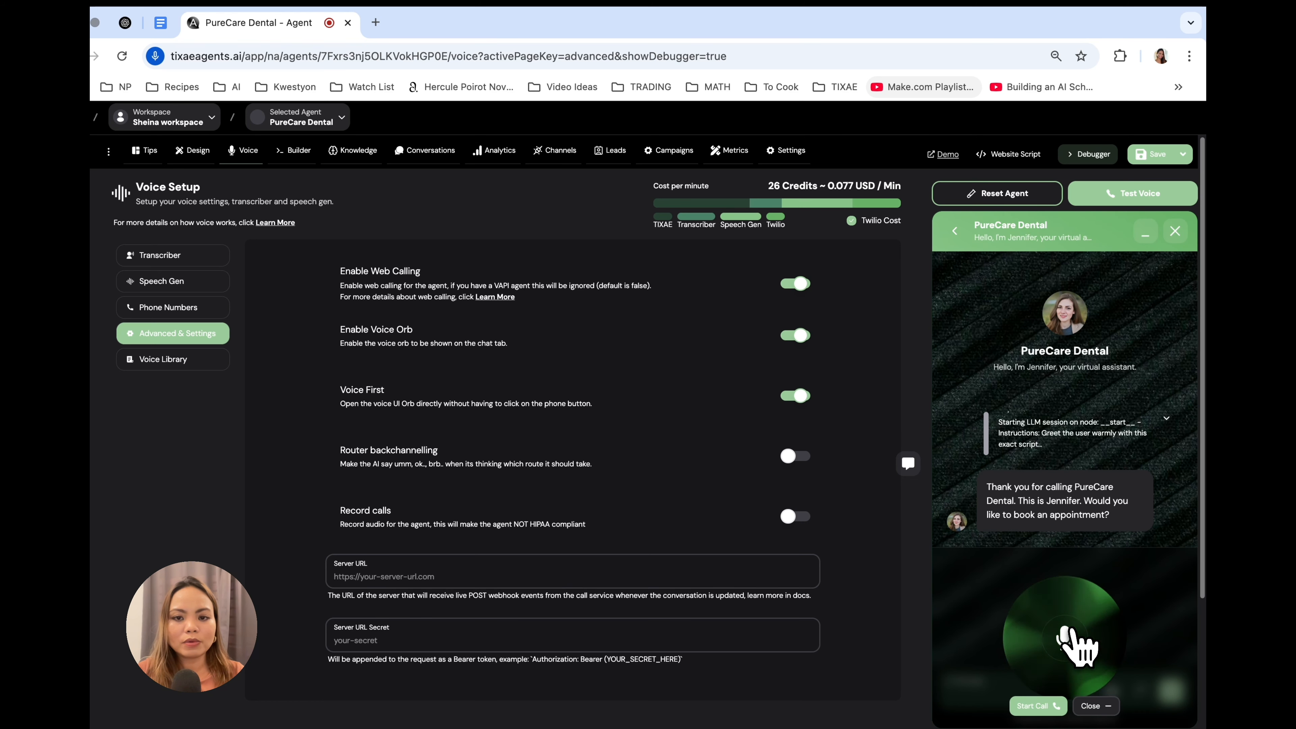
# Step: Turn router backchannelling on and back off, and review the call recording and server URL options
pyautogui.scroll(-1, 898, 434)
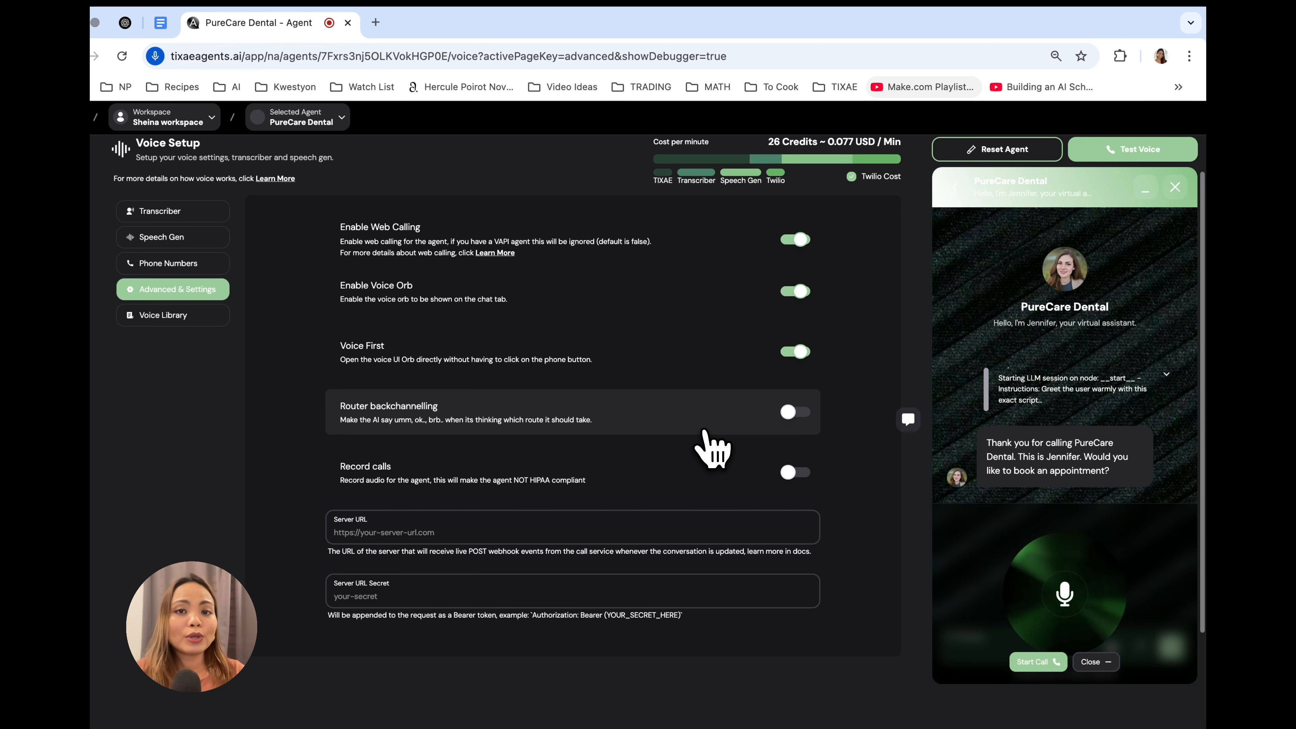
pyautogui.click(798, 417)
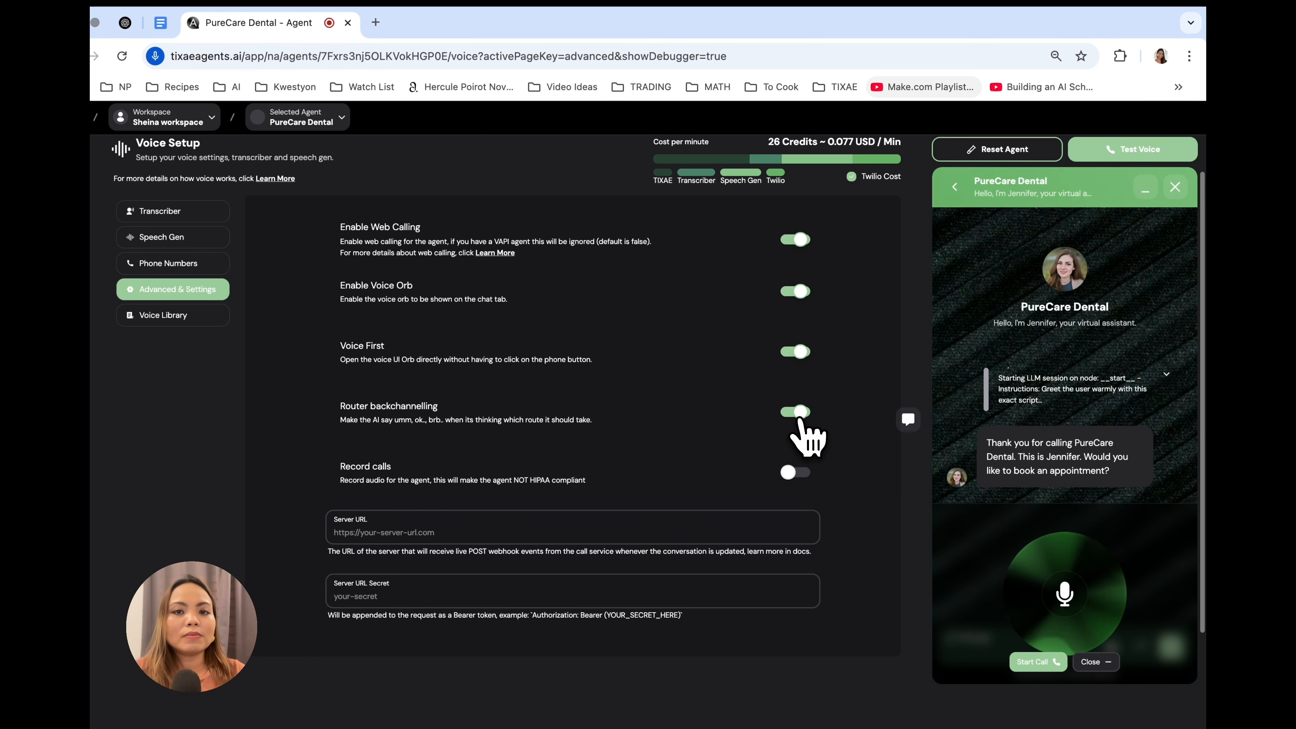
pyautogui.click(798, 418)
pyautogui.scroll(-1, 714, 429)
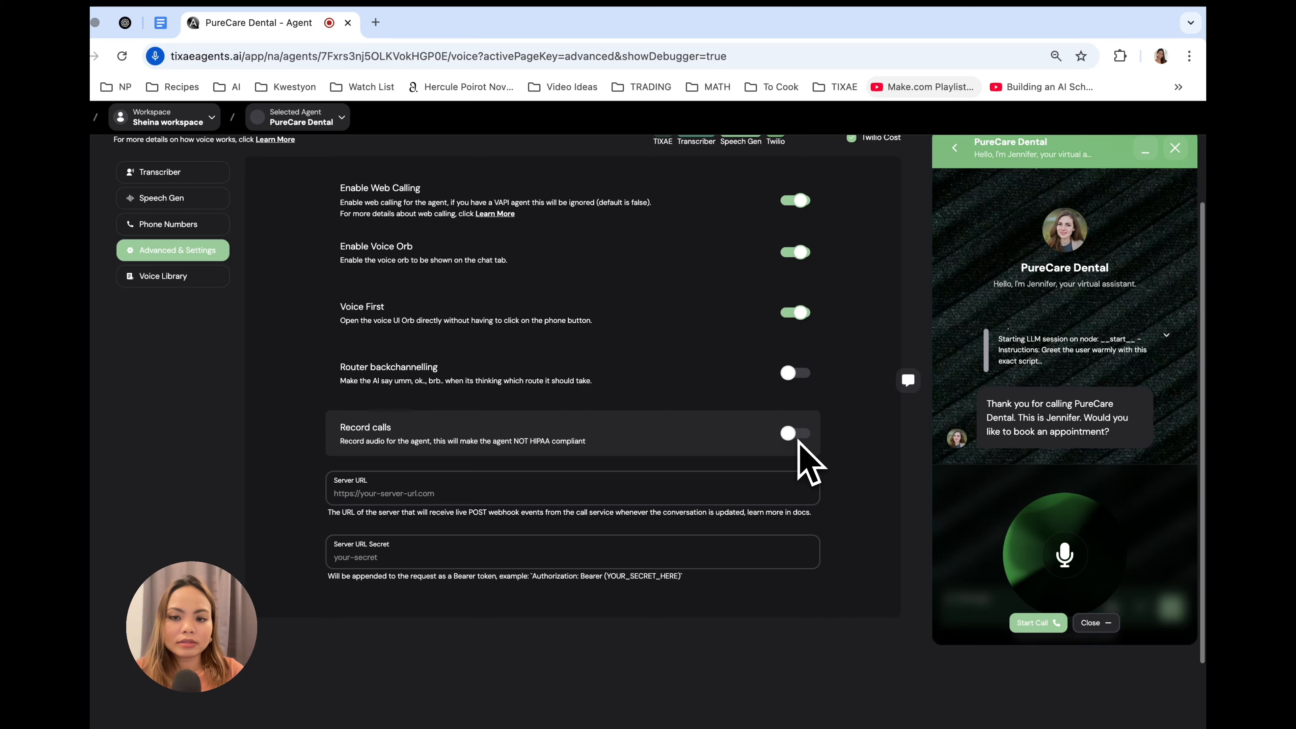
pyautogui.scroll(-1, 816, 454)
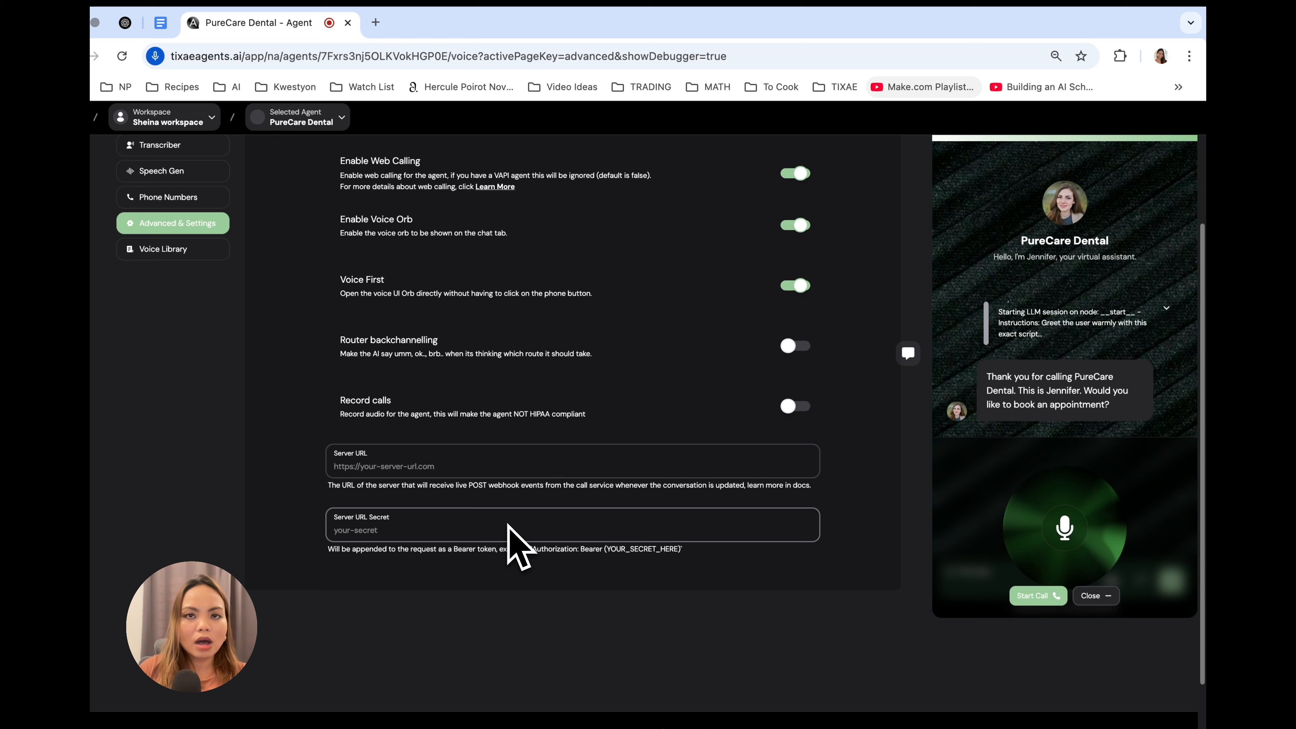
# Step: Open the voice library and examine the featured voices, the voice list, and the search, provider and gender filters
pyautogui.click(168, 249)
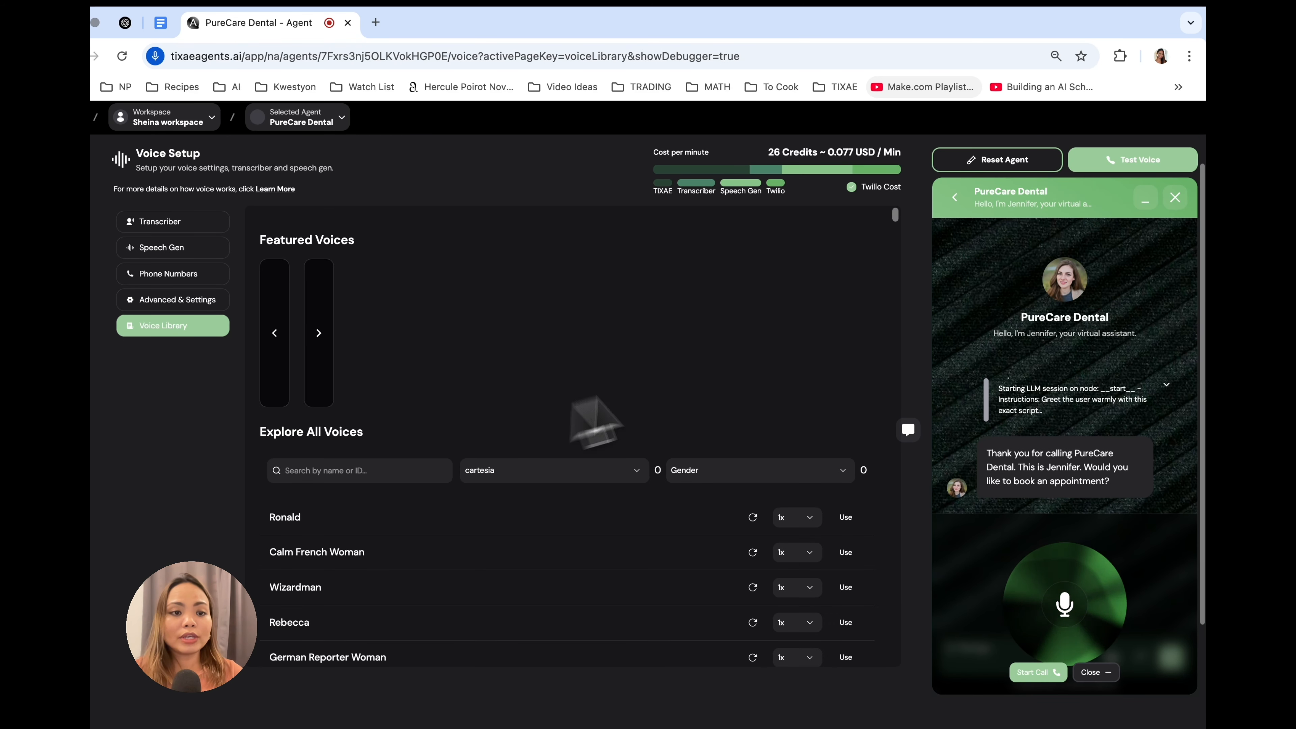
pyautogui.scroll(-1, 778, 342)
pyautogui.scroll(-5, 780, 353)
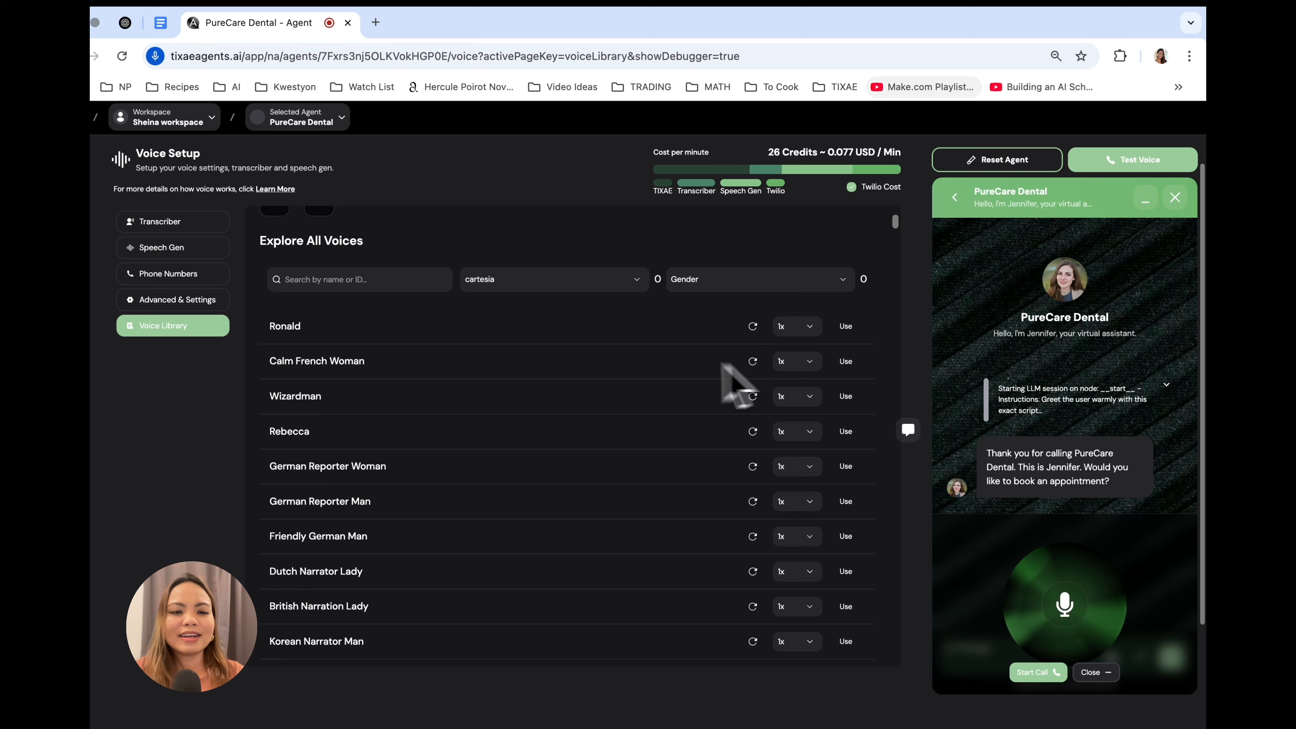
pyautogui.click(584, 280)
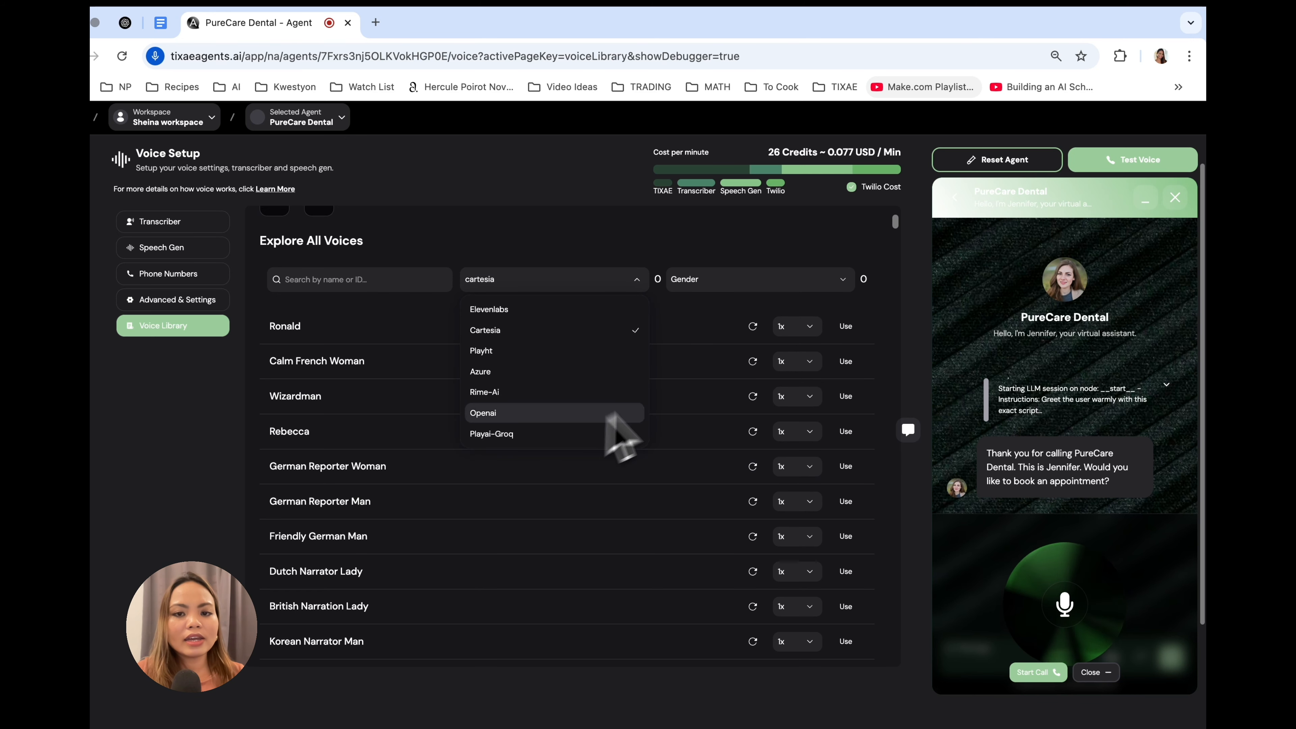
pyautogui.click(739, 287)
pyautogui.click(357, 280)
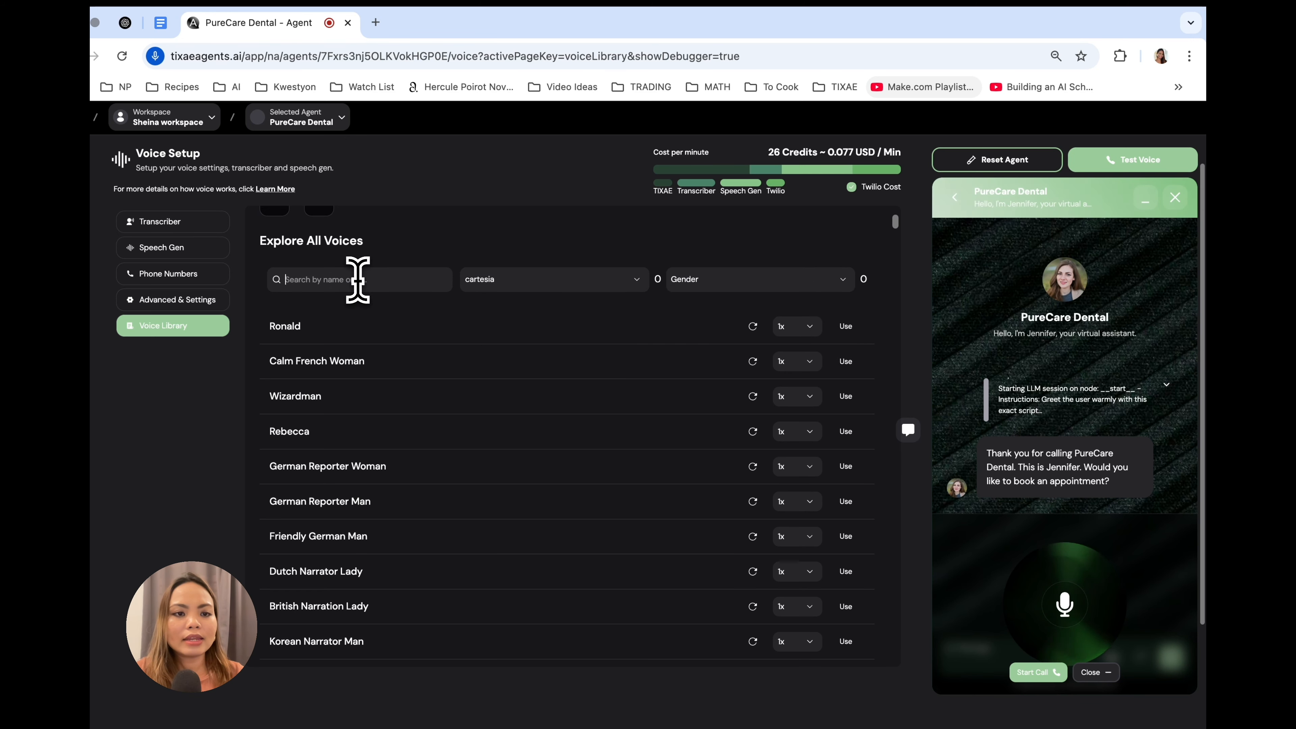
pyautogui.scroll(5, 643, 375)
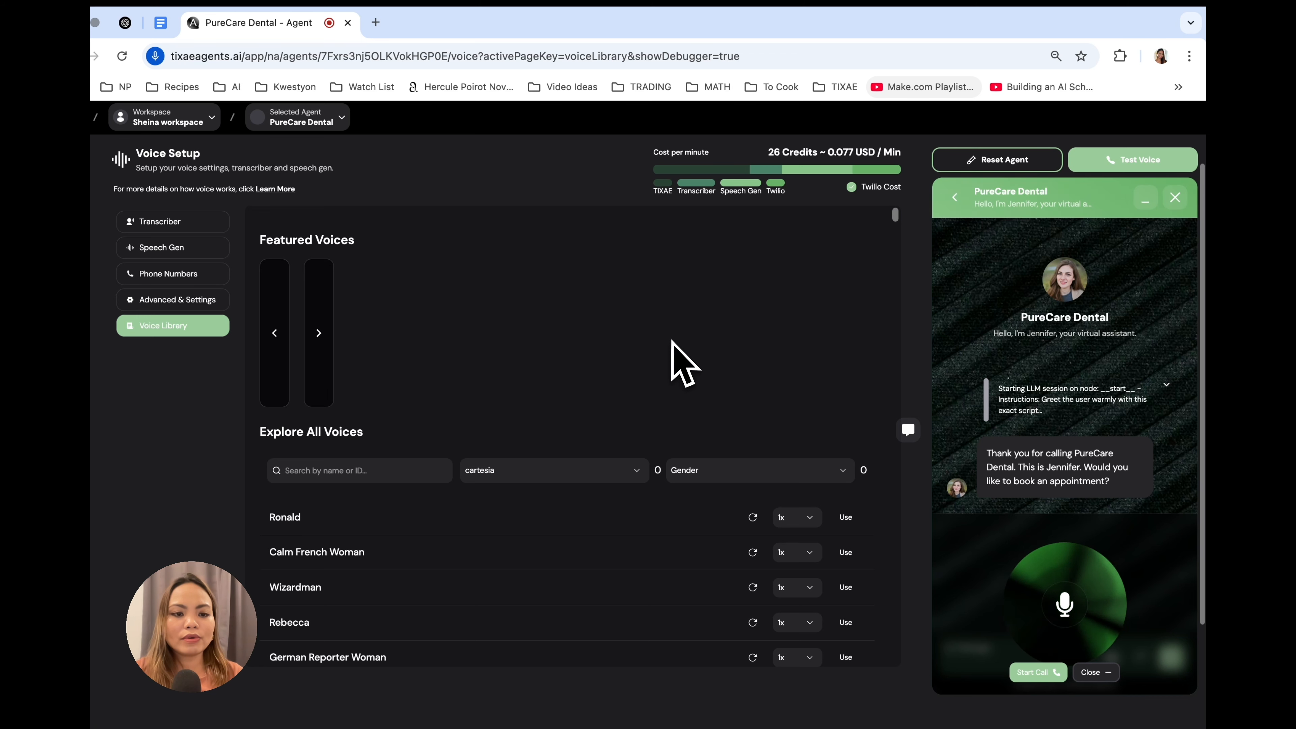
pyautogui.scroll(-1, 670, 350)
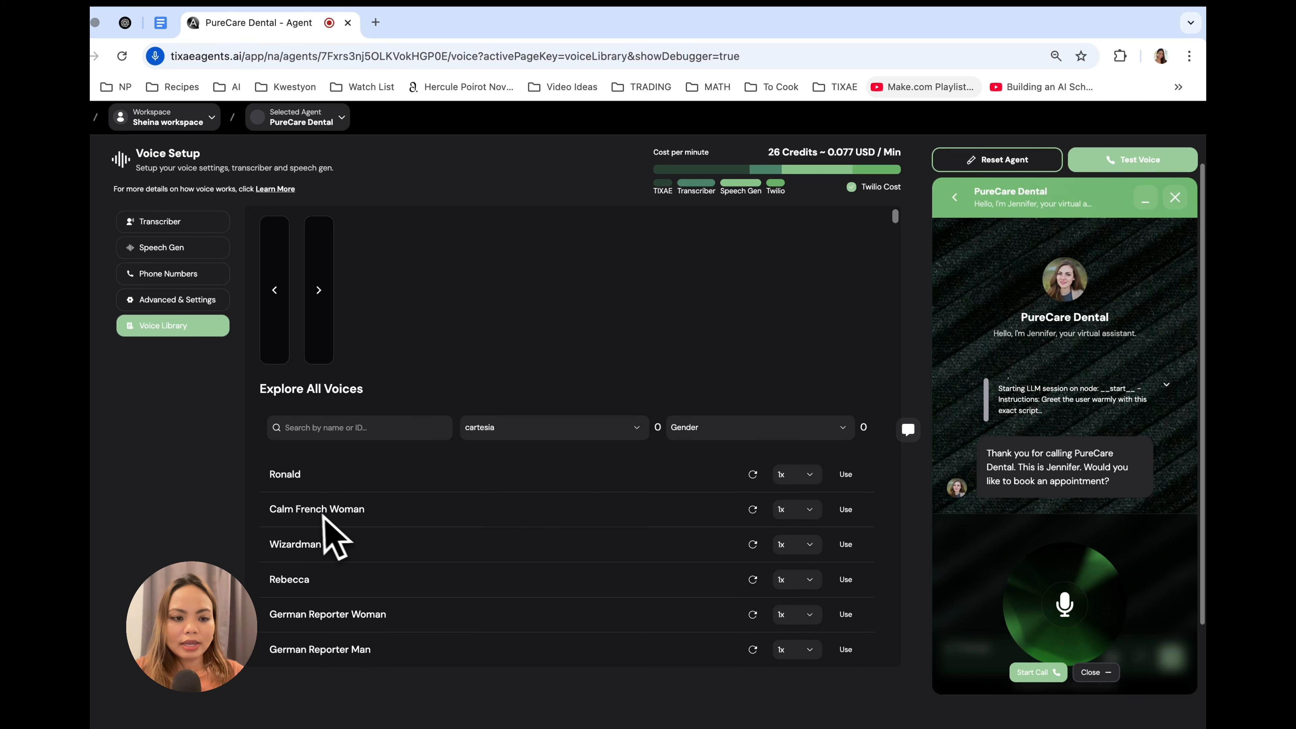